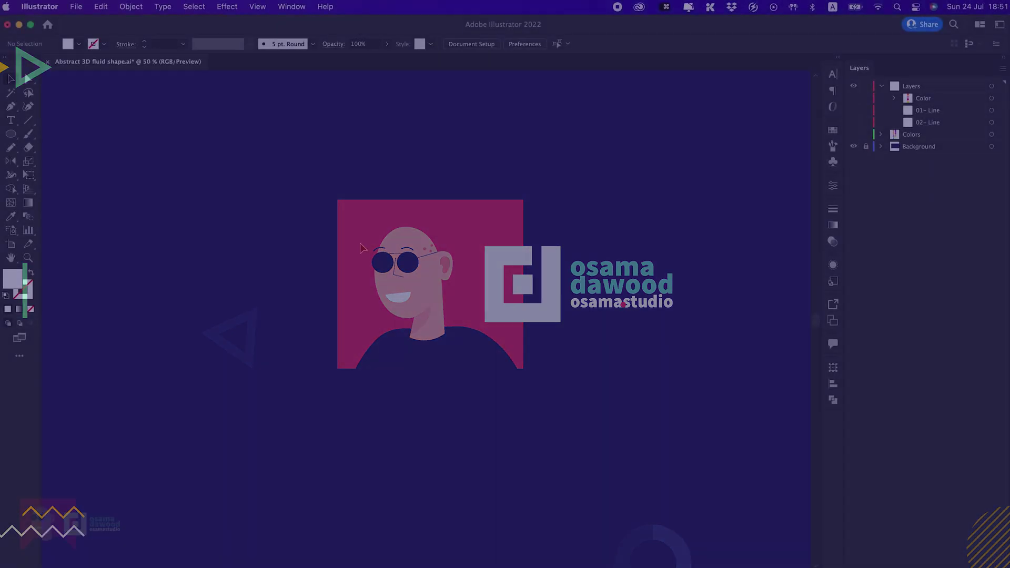
# Draw a 150 px white circle with the Ellipse tool and move it up and left on the canvas
pyautogui.click(7, 136)
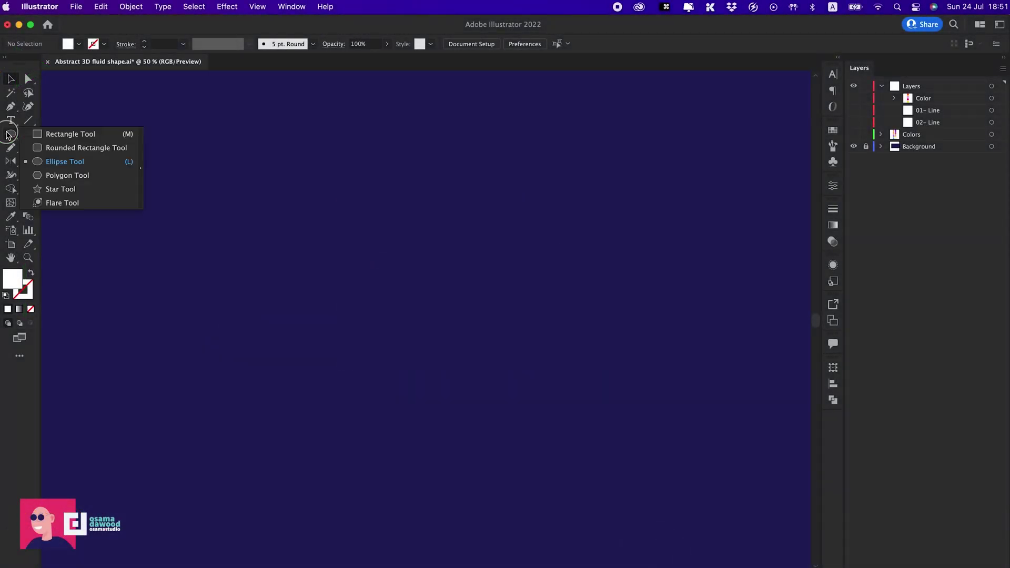
pyautogui.click(74, 162)
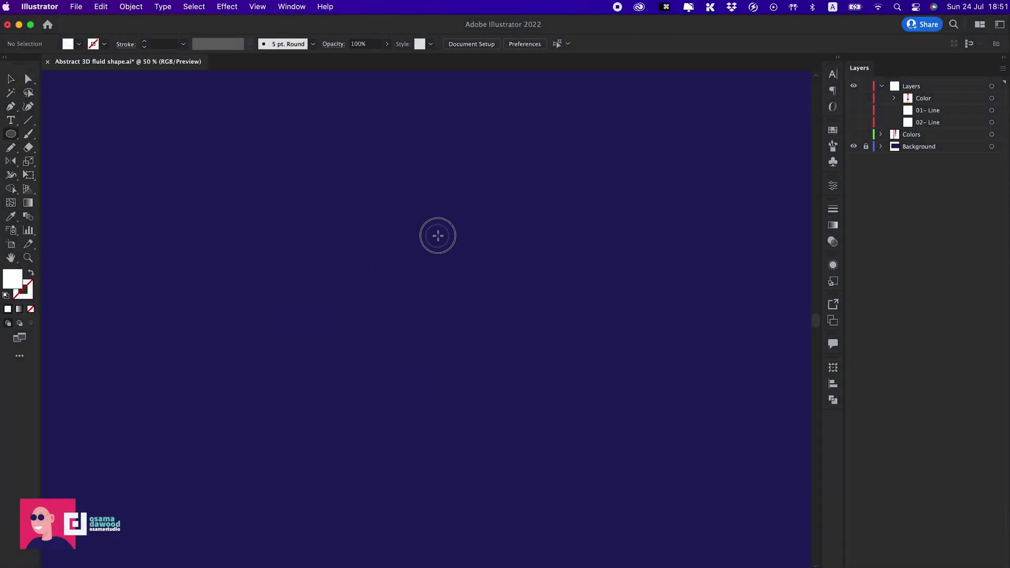
pyautogui.click(437, 235)
pyautogui.write('150')
pyautogui.press('Return')
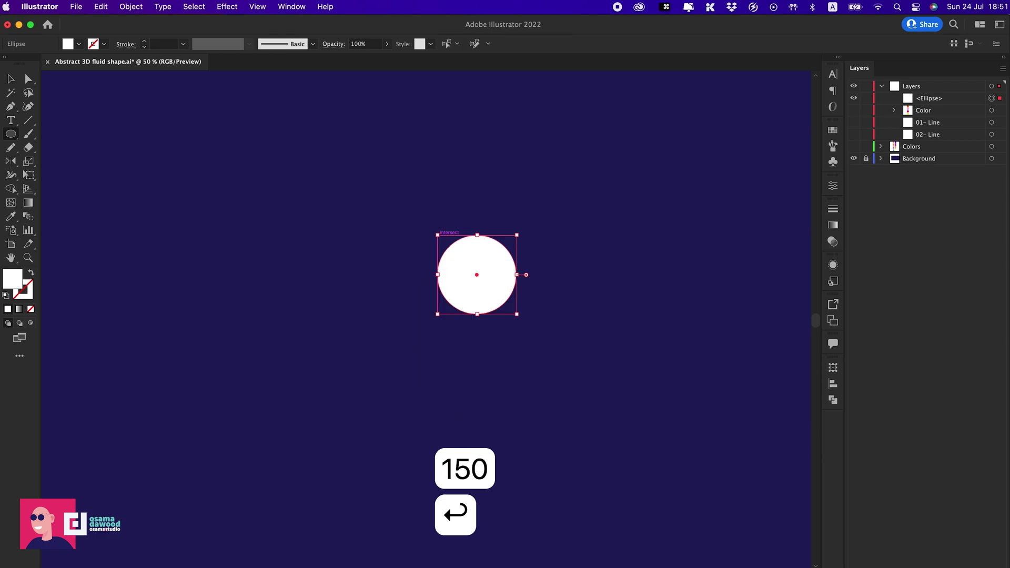
pyautogui.press('v')
pyautogui.moveTo(509, 278); pyautogui.dragTo(448, 224)
# Show the Color swatch circles and fill the white circle with a linear gradient from the orange swatch to the pink swatch
pyautogui.click(854, 110)
pyautogui.click(833, 226)
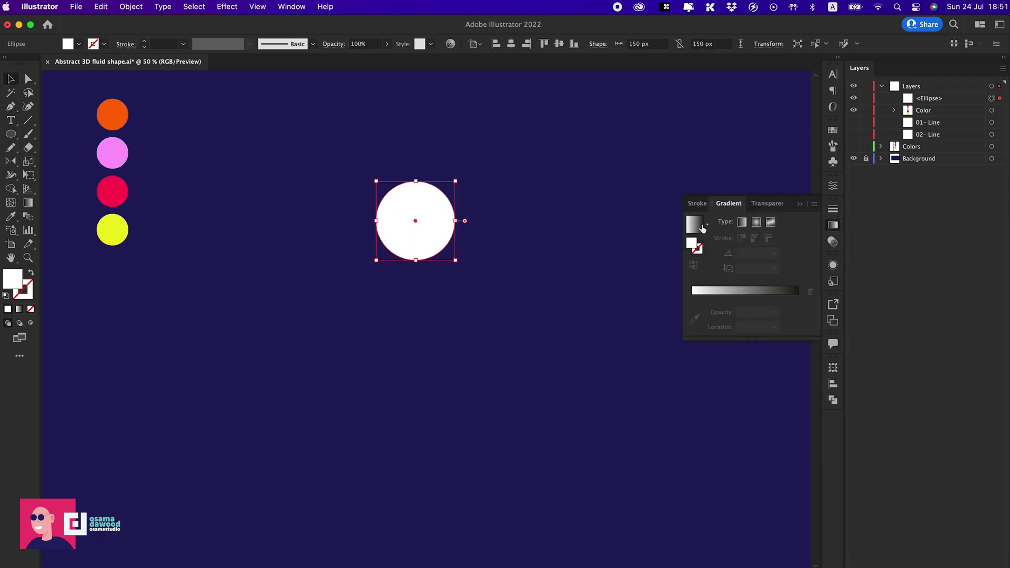
pyautogui.click(702, 228)
pyautogui.click(692, 297)
pyautogui.click(692, 319)
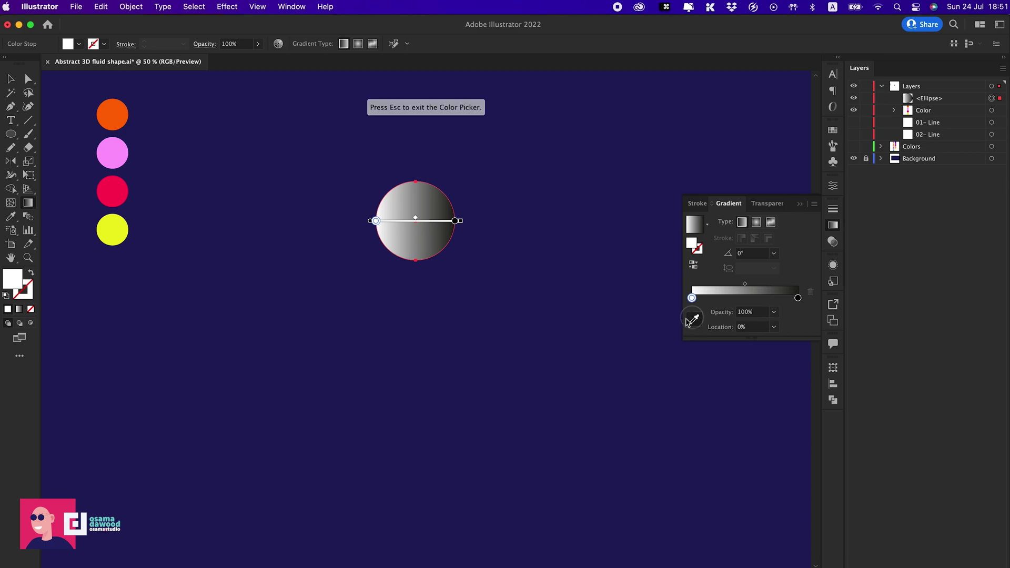
pyautogui.click(112, 110)
pyautogui.click(797, 297)
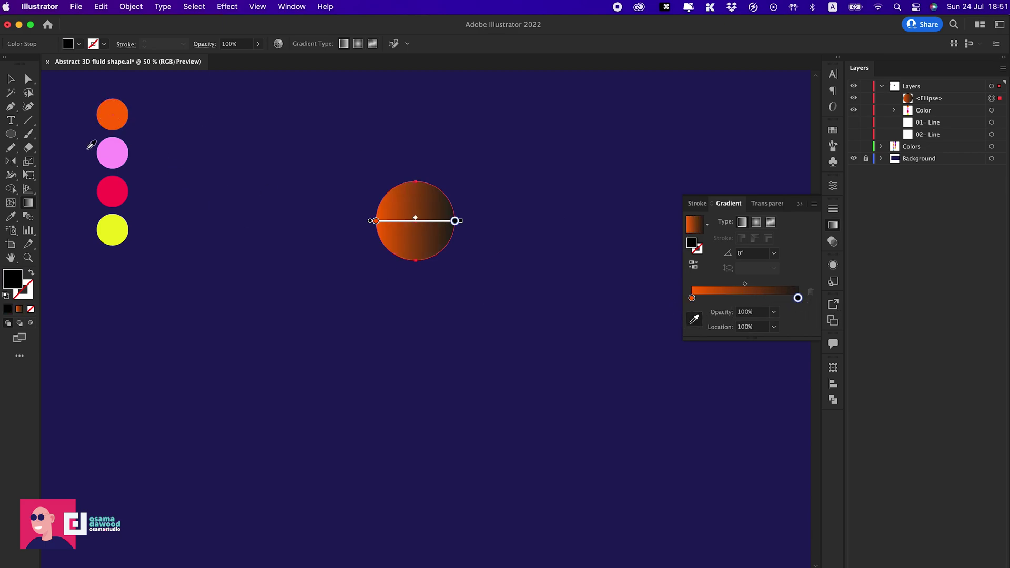
pyautogui.click(112, 153)
# Set the circle's gradient angle to 90°
pyautogui.write('90')
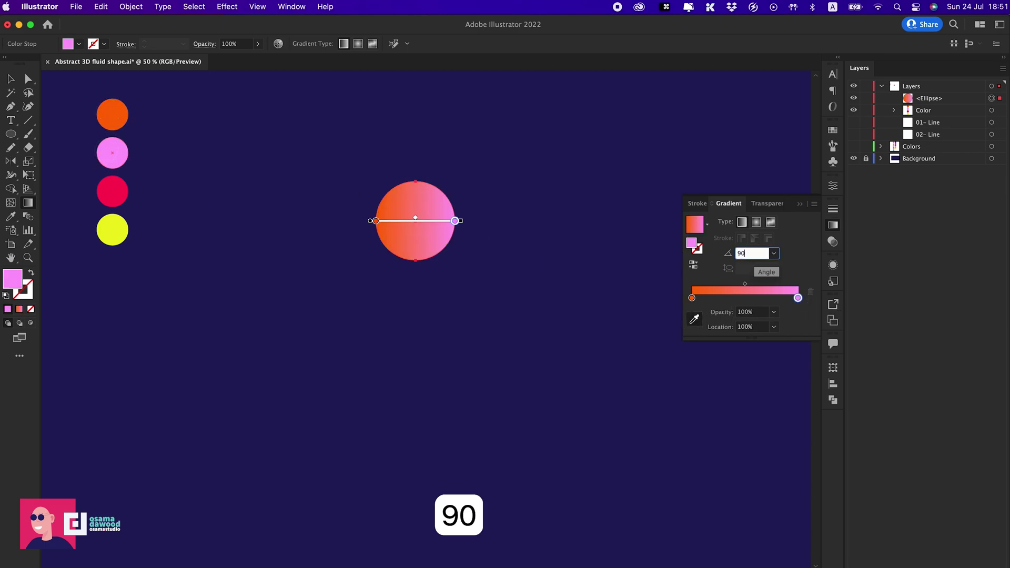
pyautogui.press('Return')
pyautogui.press('v')
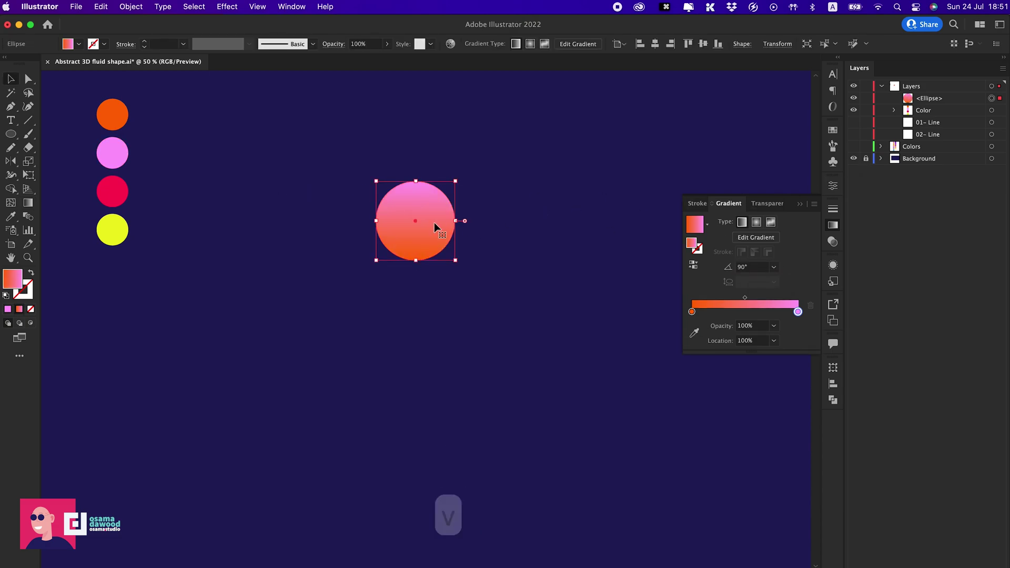
# Duplicate the gradient circle to its right and resize the copy to 70 px wide, keeping its proportions
pyautogui.moveTo(434, 222); pyautogui.dragTo(559, 223)
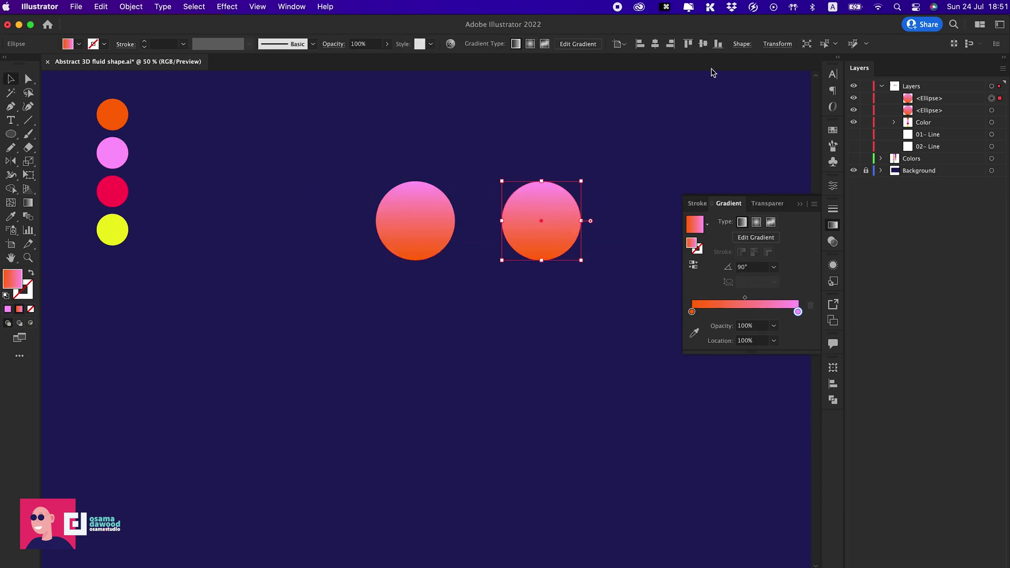
pyautogui.click(774, 47)
pyautogui.click(753, 63)
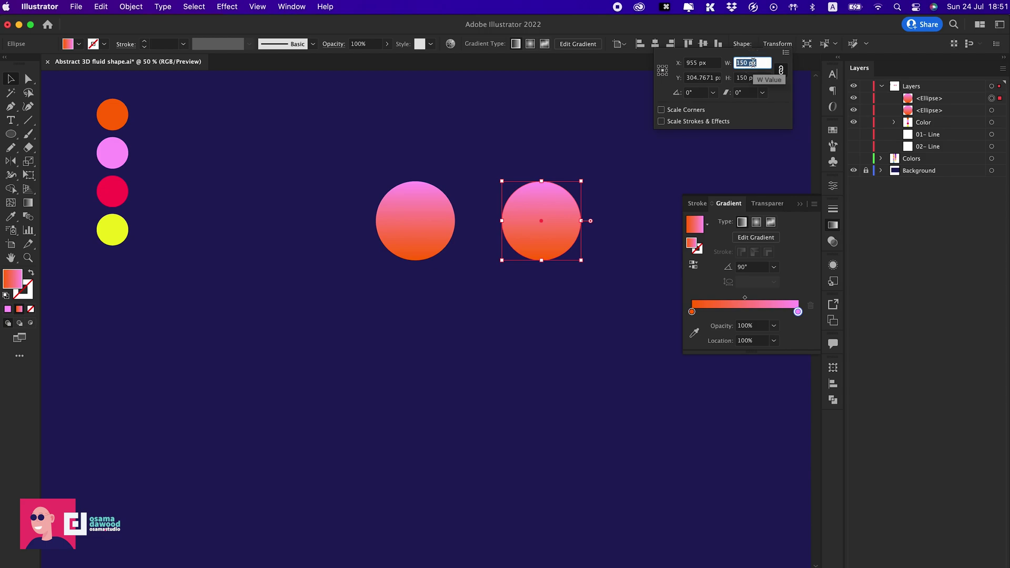
pyautogui.write('70')
pyautogui.press('Return')
pyautogui.press('Return')
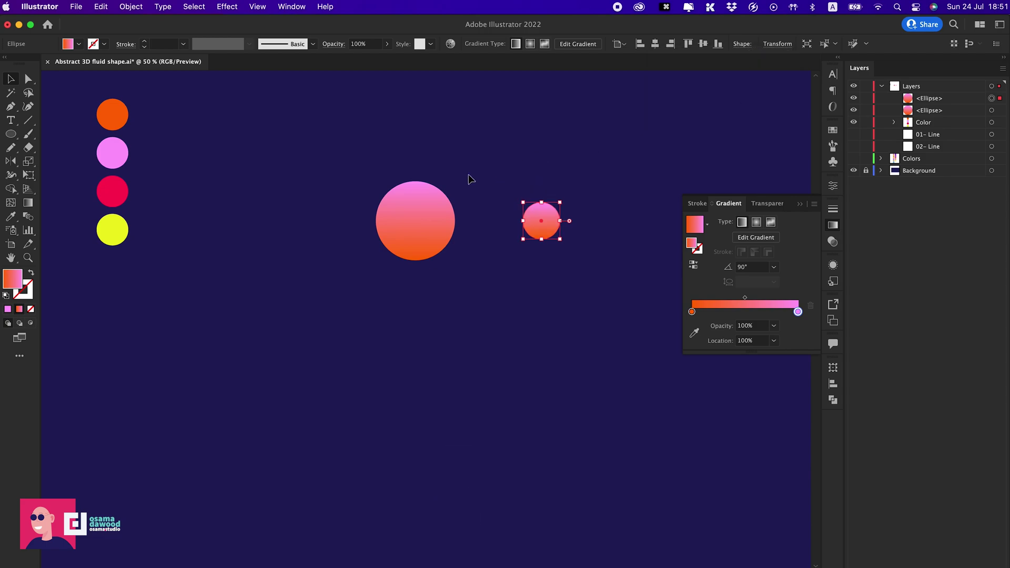
# Recolor the small circle's gradient stops with the yellow and red swatches, then deselect the circle
pyautogui.click(694, 330)
pyautogui.click(113, 226)
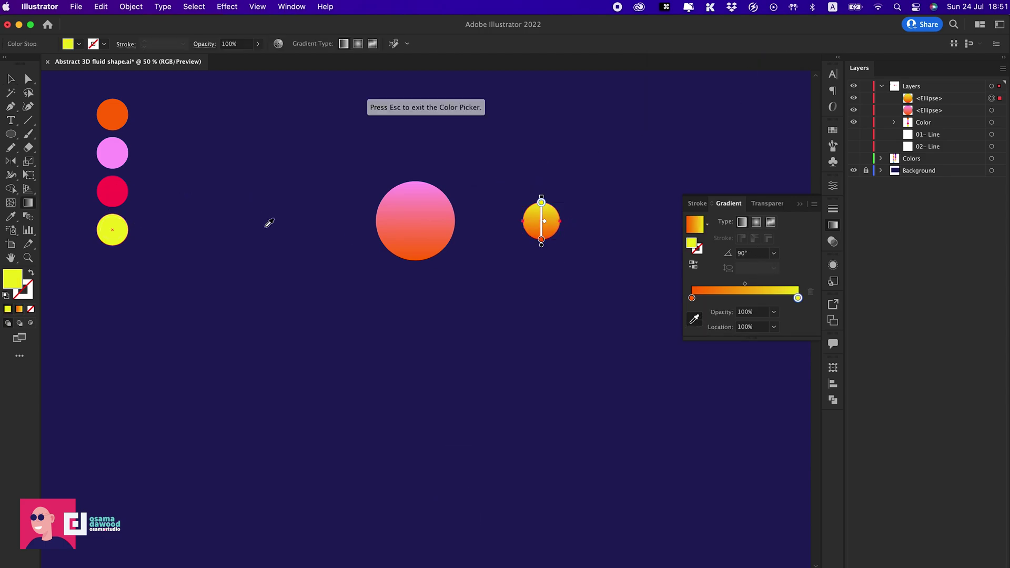
pyautogui.click(692, 298)
pyautogui.click(121, 187)
pyautogui.press('v')
pyautogui.click(457, 282)
# Set the Blend Options spacing to Specified Steps with 1000 steps
pyautogui.click(130, 6)
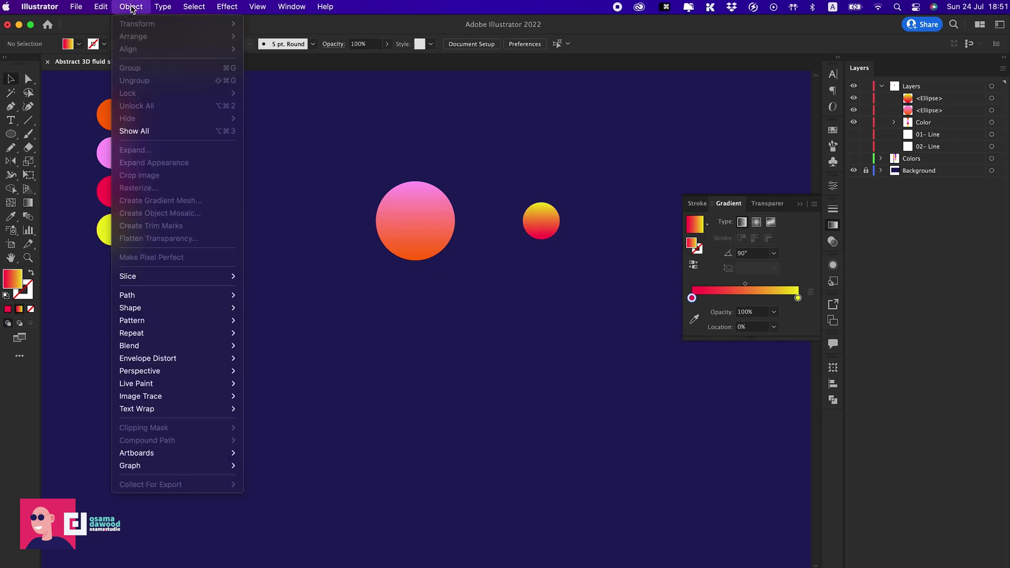
pyautogui.moveTo(198, 345)
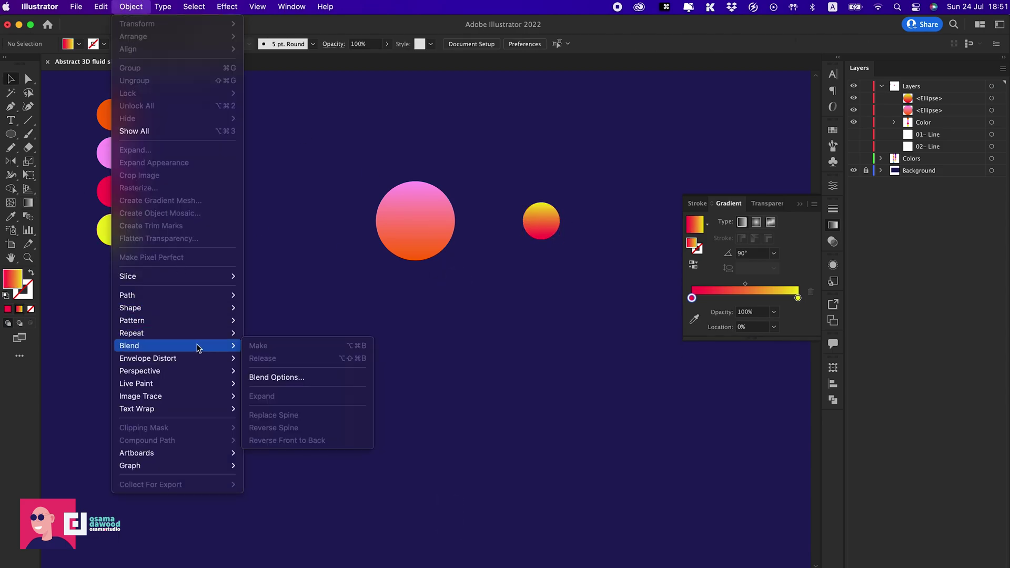
pyautogui.click(291, 375)
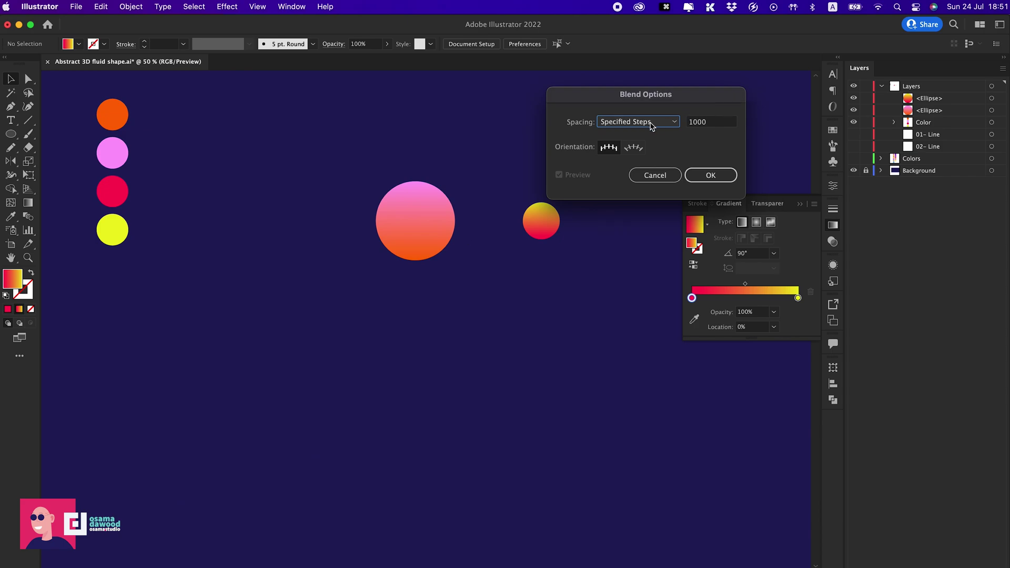
pyautogui.click(650, 124)
pyautogui.click(650, 145)
pyautogui.click(714, 123)
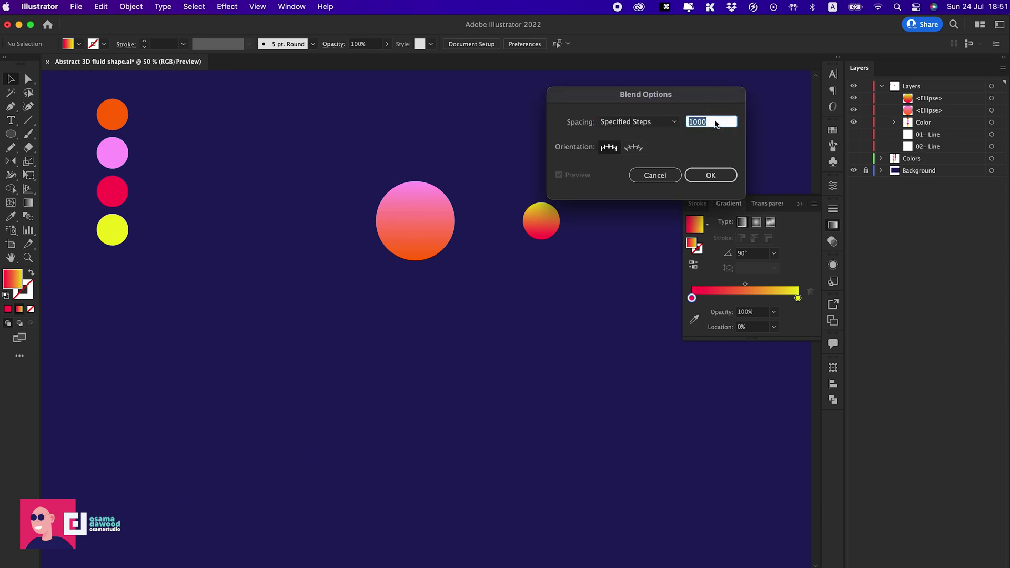
pyautogui.write('1000')
pyautogui.press('Return')
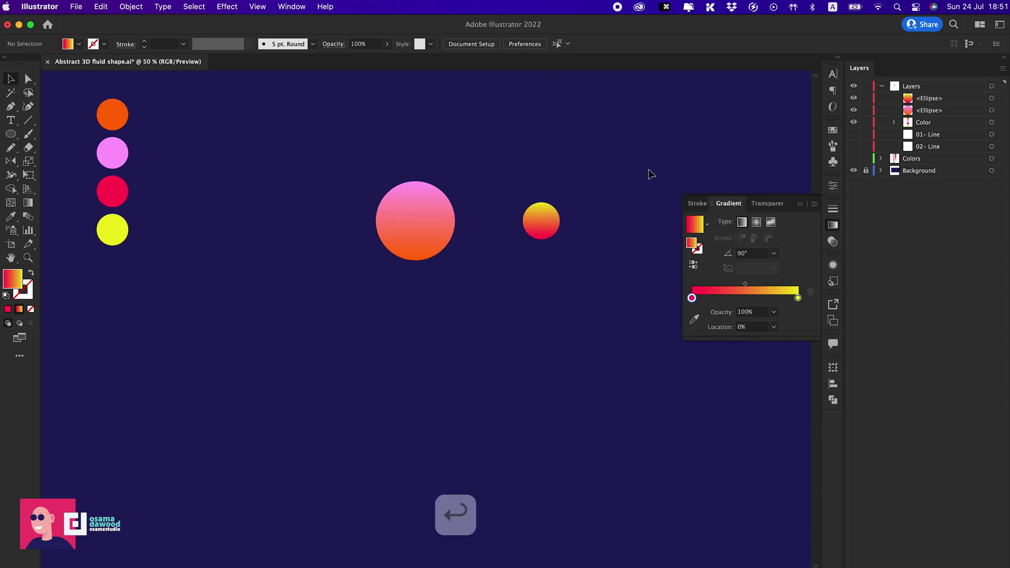
# Select both gradient circles, make a blend between them, and move it up and left beside the color swatches
pyautogui.click(419, 260)
pyautogui.moveTo(427, 241); pyautogui.dragTo(349, 239)
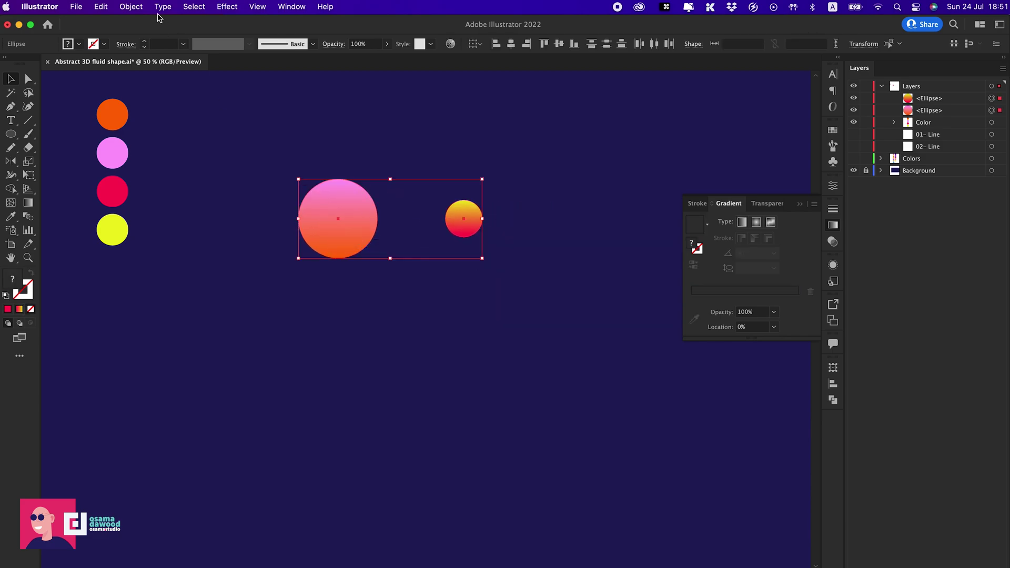
pyautogui.click(131, 6)
pyautogui.moveTo(184, 346)
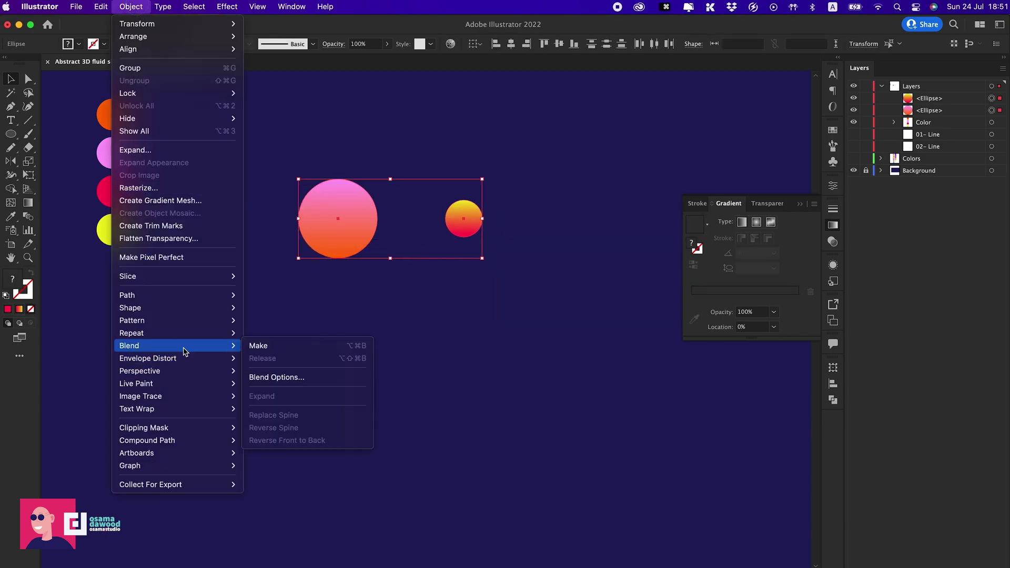
pyautogui.click(284, 347)
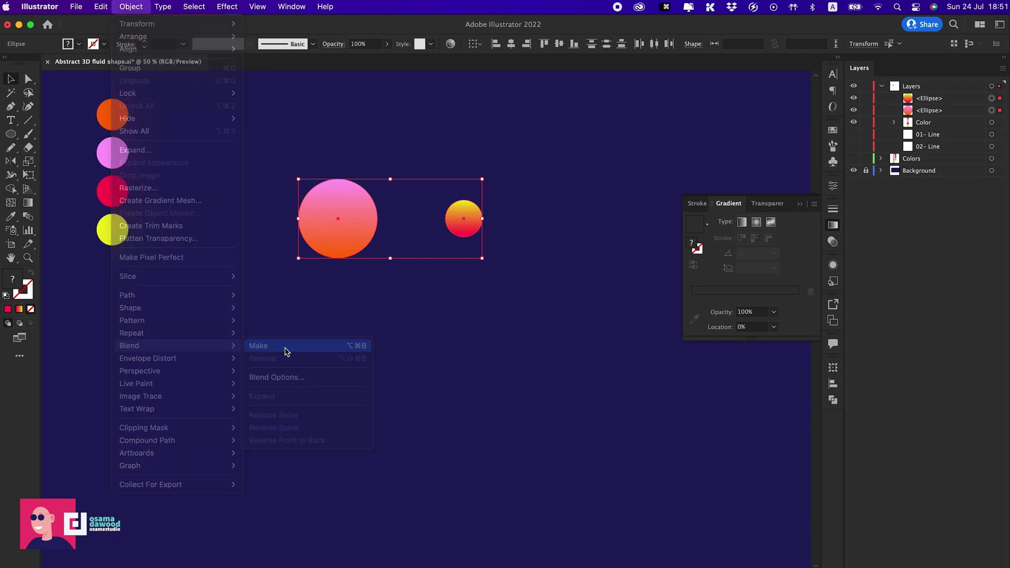
pyautogui.moveTo(424, 237); pyautogui.dragTo(398, 188)
pyautogui.click(799, 204)
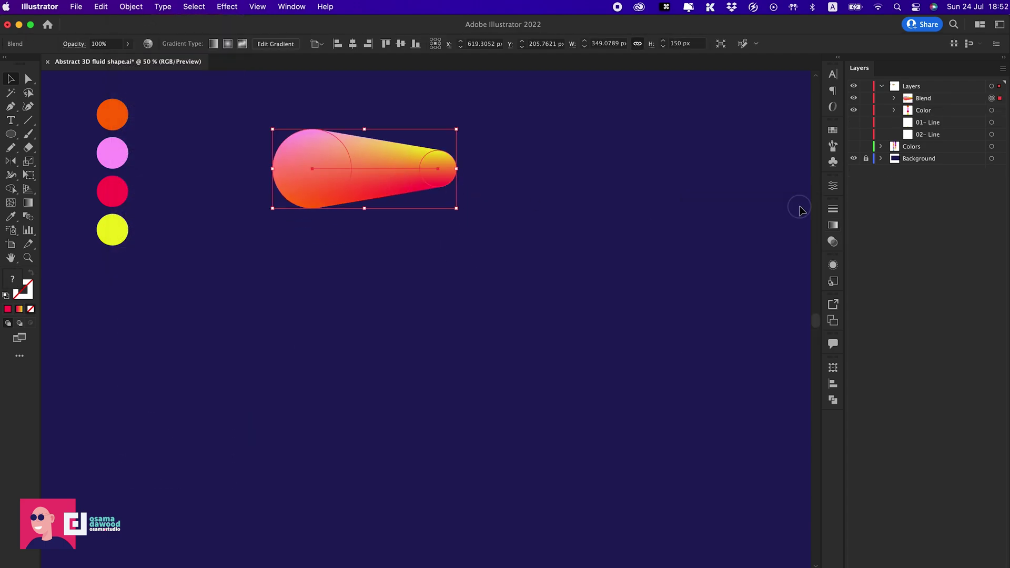
pyautogui.click(604, 265)
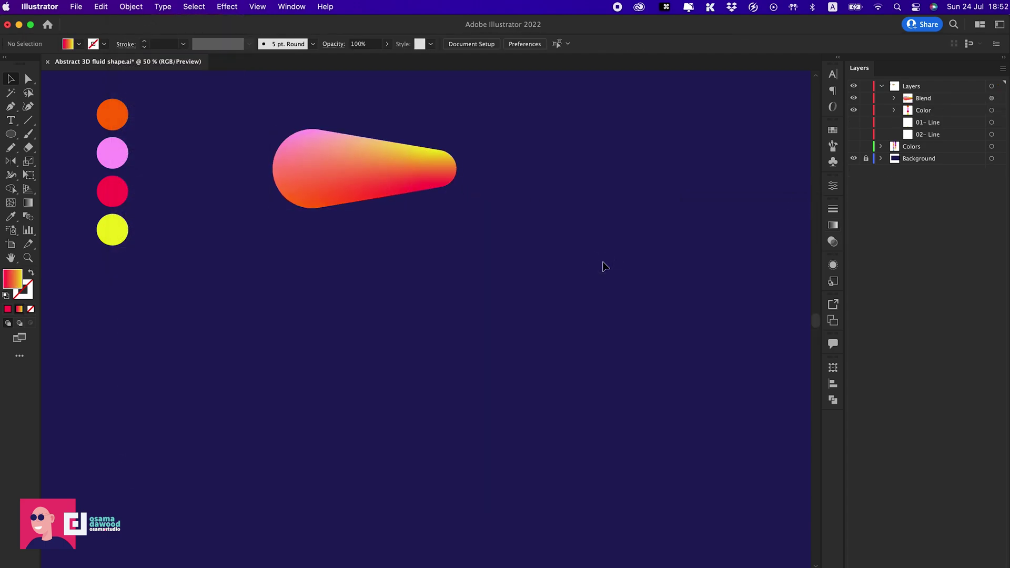
# Draw a looping freehand Pencil path about 447 by 625 px, without fill or stroke, beside and below the blend
pyautogui.rightClick(12, 149)
pyautogui.click(66, 163)
pyautogui.press('/')
pyautogui.press('v')
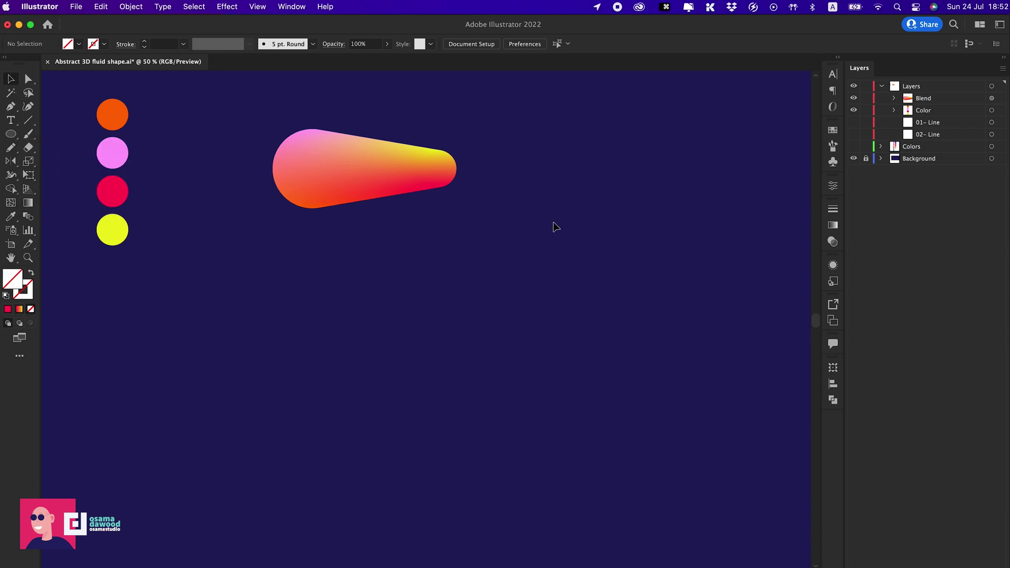
pyautogui.press('n')
pyautogui.moveTo(525, 180)
pyautogui.mouseDown()
pyautogui.moveTo(656, 279)
pyautogui.moveTo(603, 296)
pyautogui.moveTo(686, 285)
pyautogui.moveTo(668, 411)
pyautogui.moveTo(630, 369)
pyautogui.moveTo(657, 437)
pyautogui.moveTo(473, 499)
pyautogui.mouseUp()
pyautogui.press('v')
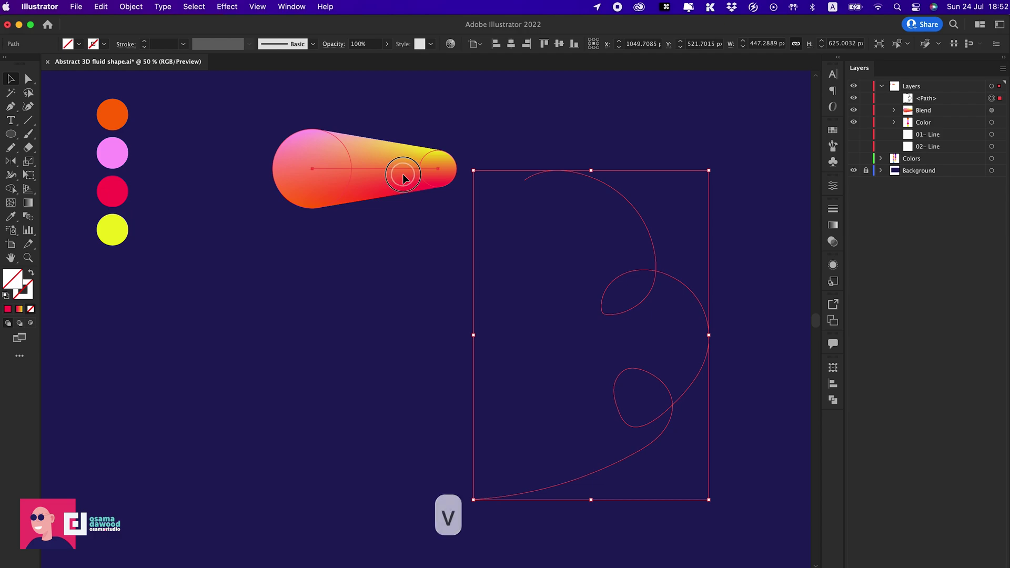
# Replace the blend's spine with the looping path and move the resulting tube up and left
pyautogui.keyDown('shift'); pyautogui.click(403, 178); pyautogui.keyUp('shift')
pyautogui.click(131, 6)
pyautogui.moveTo(164, 352)
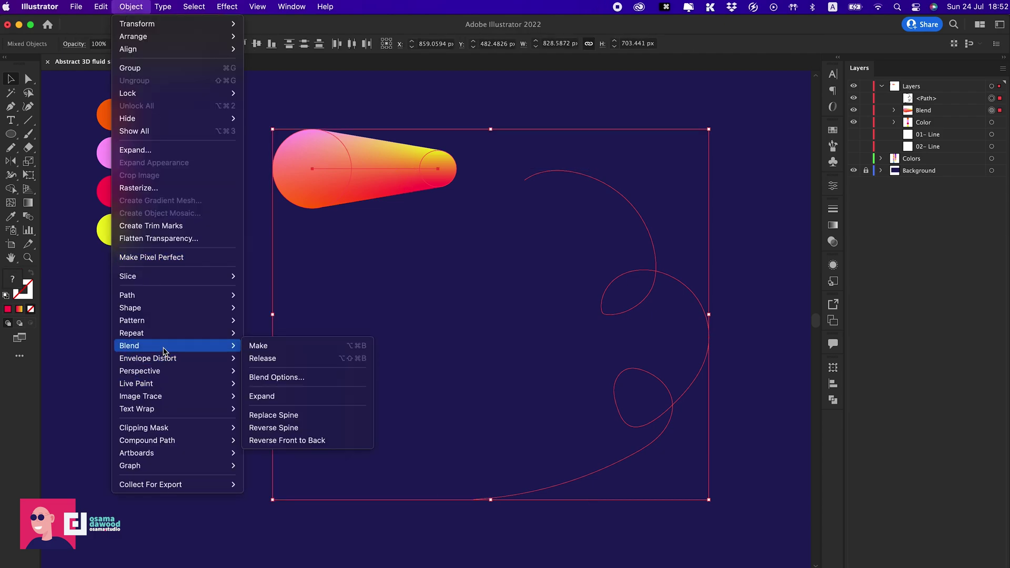
pyautogui.click(305, 415)
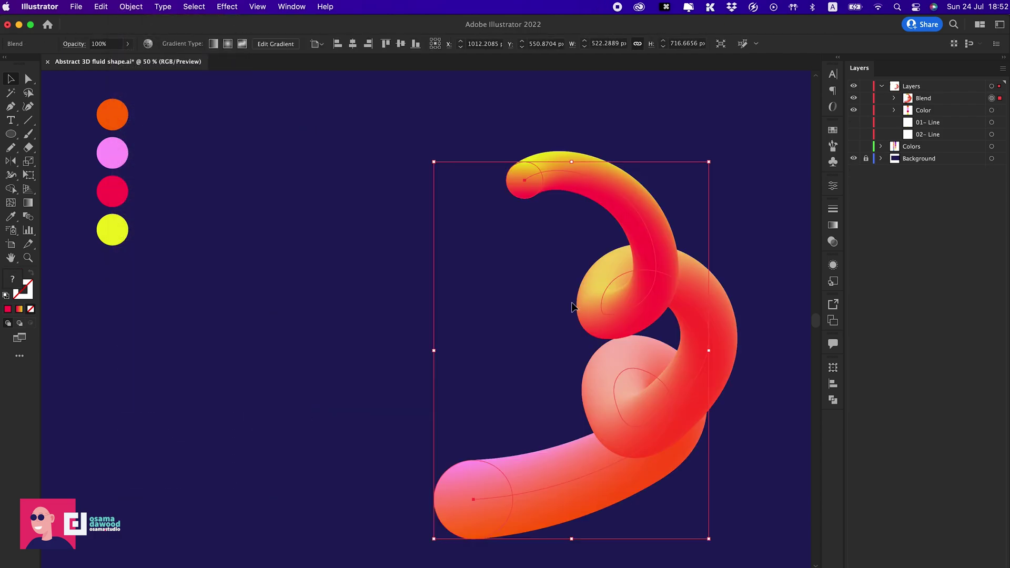
pyautogui.moveTo(635, 281); pyautogui.dragTo(556, 229)
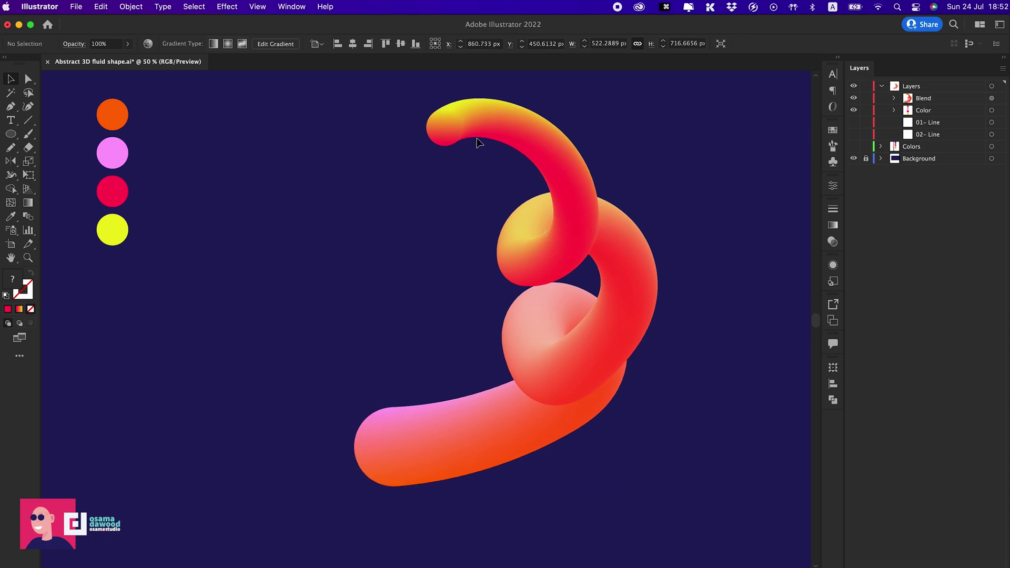
# Isolate the blend and enlarge its yellow-red end circle and slightly enlarge its pink-orange end circle
pyautogui.doubleClick(456, 130)
pyautogui.click(444, 134)
pyautogui.moveTo(429, 147); pyautogui.dragTo(417, 157)
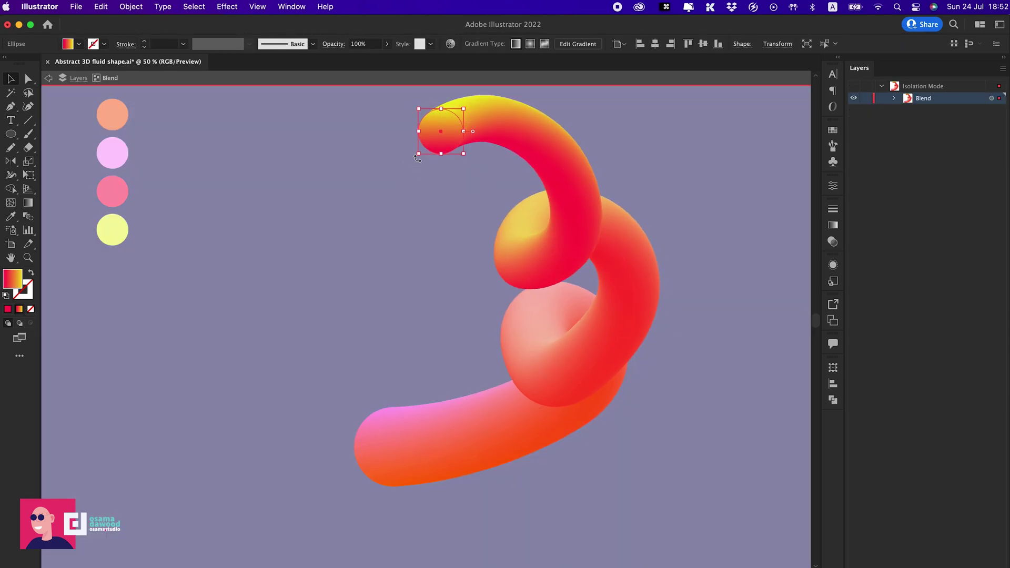
pyautogui.moveTo(418, 156); pyautogui.dragTo(405, 167)
pyautogui.click(377, 459)
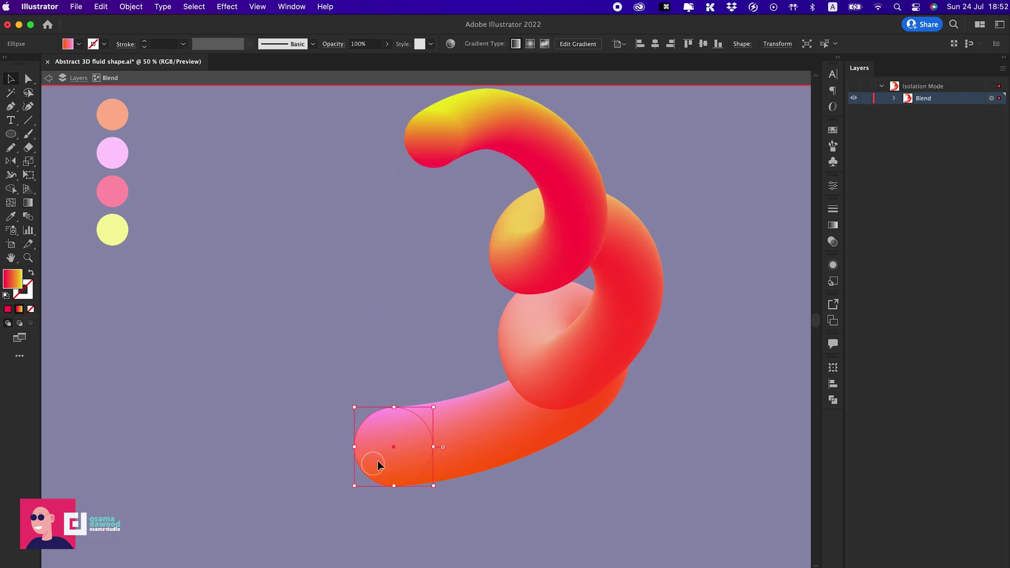
pyautogui.moveTo(432, 407)
pyautogui.mouseDown()
pyautogui.moveTo(417, 417)
pyautogui.moveTo(444, 399)
pyautogui.mouseUp()
pyautogui.doubleClick(455, 515)
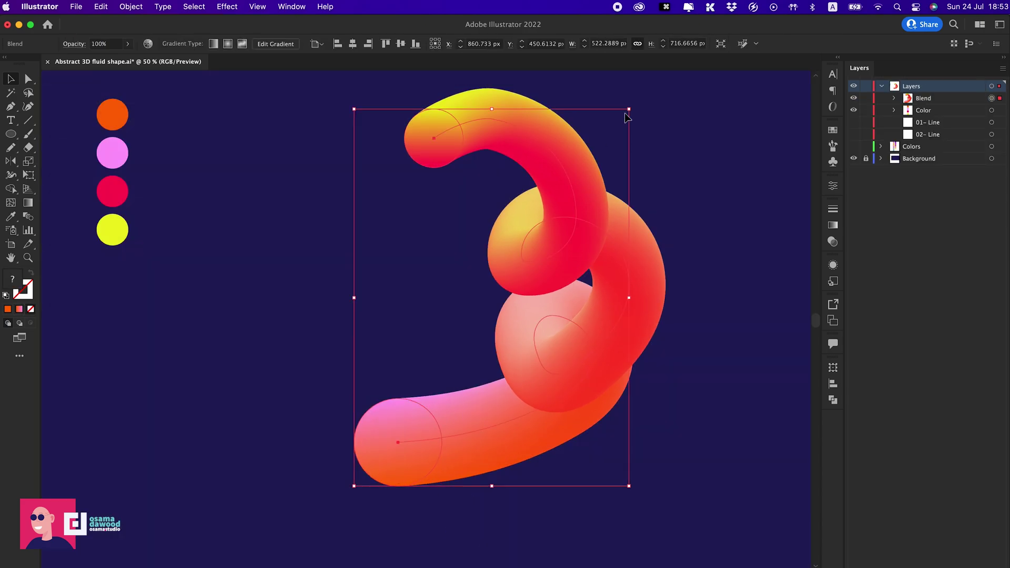
# Rotate the blend about 45° clockwise, shift it up, and bring its pink-orange end circle to the front
pyautogui.keyDown('shift'); pyautogui.moveTo(634, 105); pyautogui.dragTo(709, 176); pyautogui.keyUp('shift')
pyautogui.moveTo(637, 243); pyautogui.dragTo(635, 210)
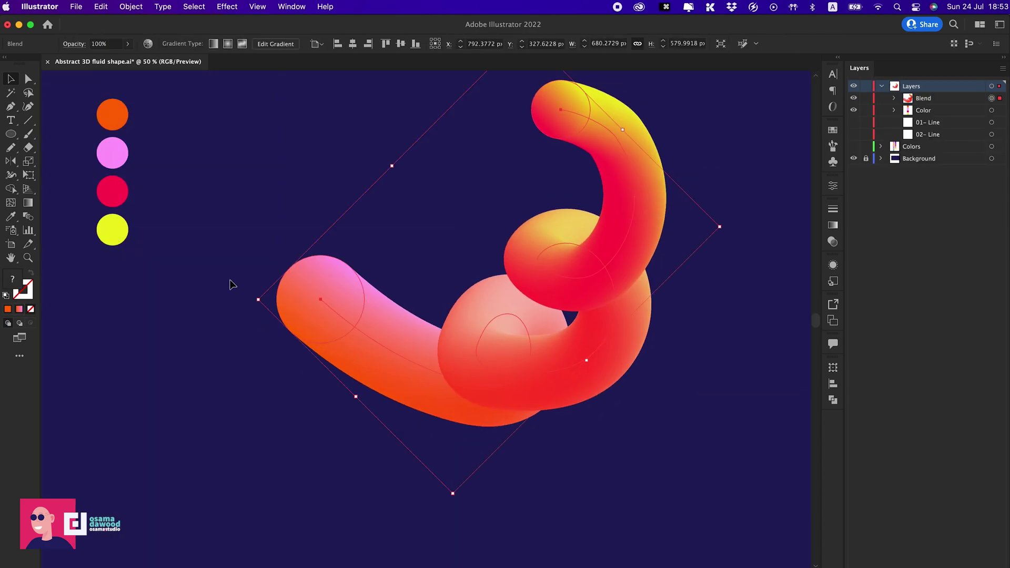
pyautogui.doubleClick(318, 296)
pyautogui.rightClick(332, 289)
pyautogui.moveTo(406, 496)
pyautogui.click(489, 494)
pyautogui.press('Escape')
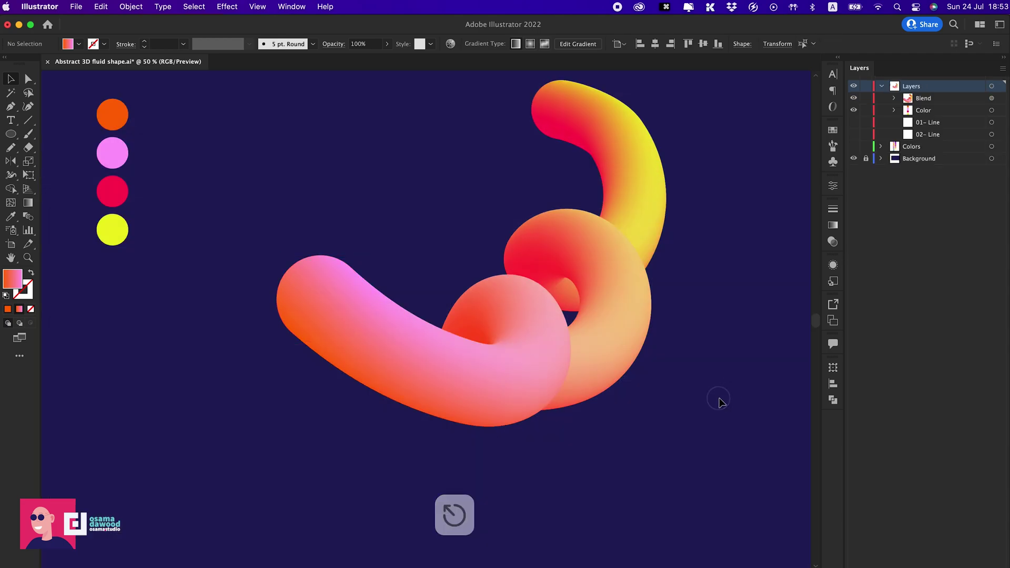
# Adjust the blend spine's upper bend and lower loop with Direct Selection, then move the whole shape to the right
pyautogui.click(623, 151)
pyautogui.press('a')
pyautogui.moveTo(628, 150); pyautogui.dragTo(618, 137)
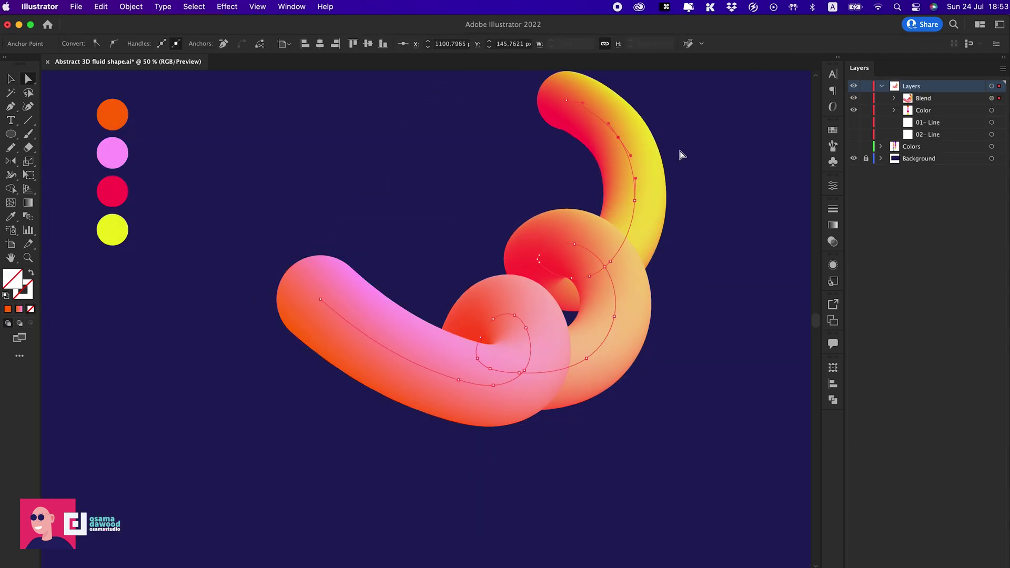
pyautogui.click(679, 151)
pyautogui.moveTo(528, 343); pyautogui.dragTo(514, 347)
pyautogui.moveTo(479, 323); pyautogui.dragTo(467, 324)
pyautogui.press('v')
pyautogui.click(662, 392)
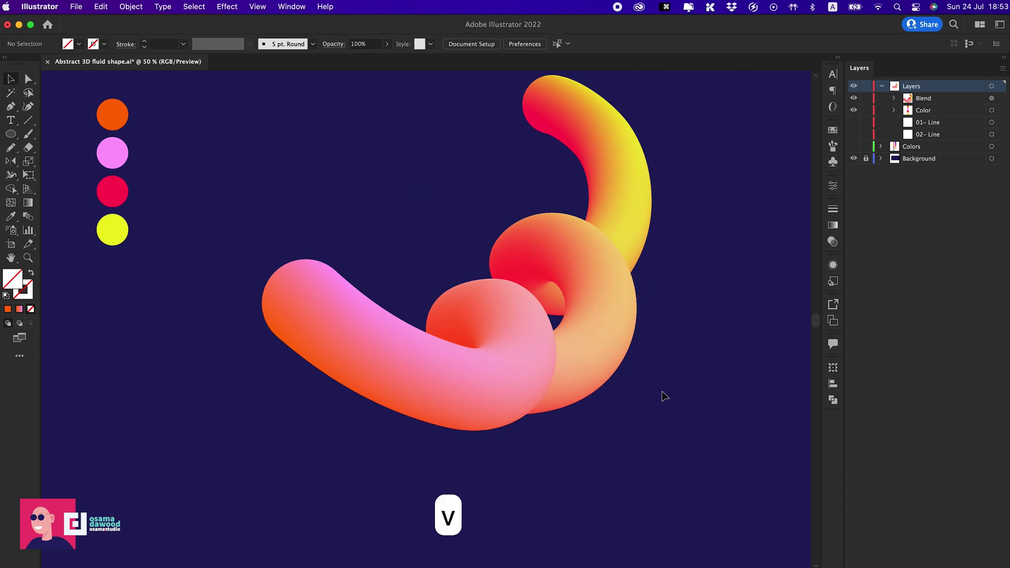
pyautogui.scroll(3, 662, 392)
pyautogui.moveTo(613, 361); pyautogui.dragTo(704, 387)
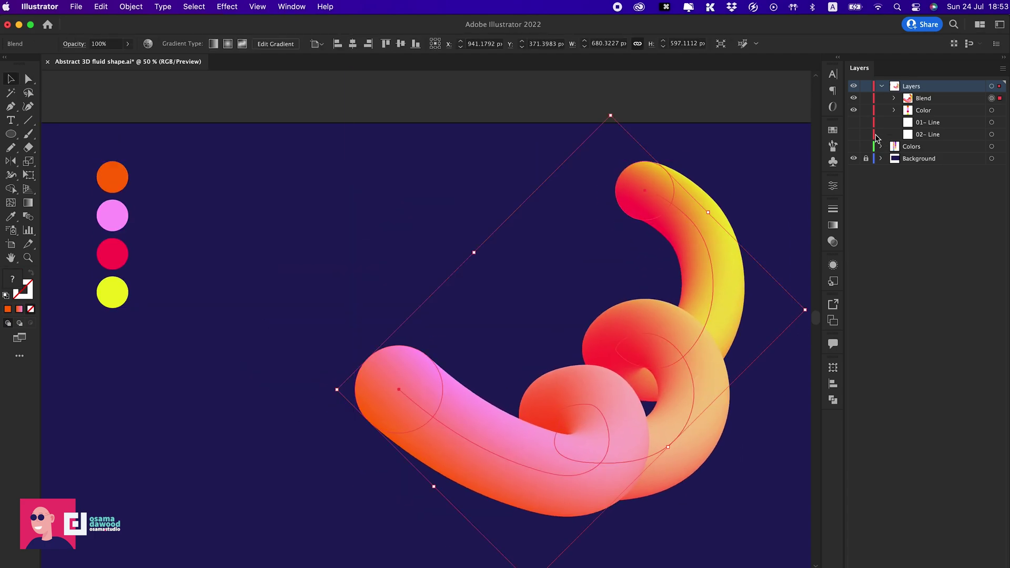
# Hide the Blend and Color objects, show 01- Line and the Colors layer, and move the line up and left
pyautogui.click(854, 102)
pyautogui.click(852, 124)
pyautogui.moveTo(677, 345); pyautogui.dragTo(530, 216)
pyautogui.click(854, 110)
pyautogui.click(853, 146)
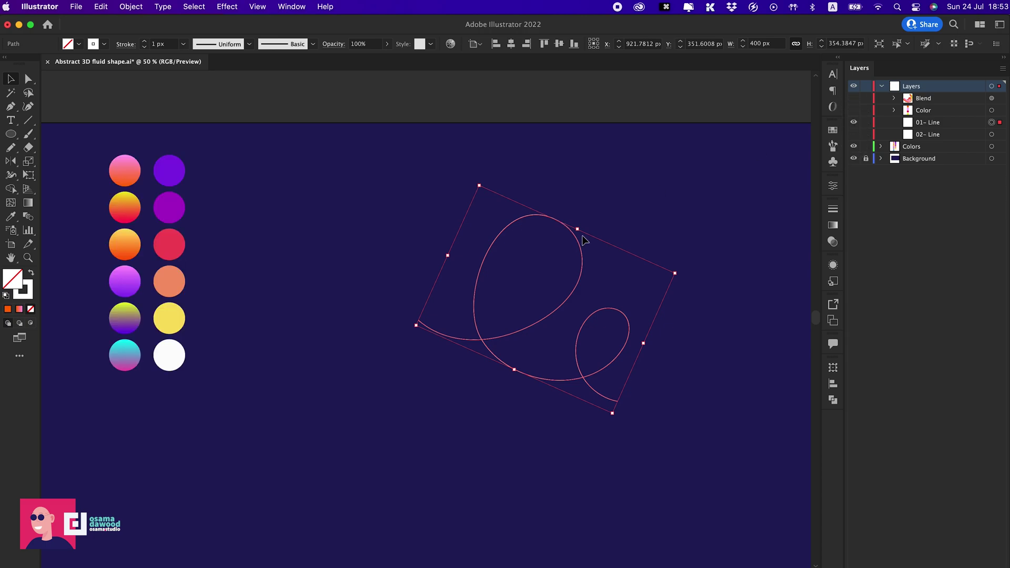
# Draw a 150 px circle beside the color swatches, swap its fill and stroke to make it solid white, and shift it left
pyautogui.click(284, 201)
pyautogui.press('l')
pyautogui.click(285, 201)
pyautogui.press('Return')
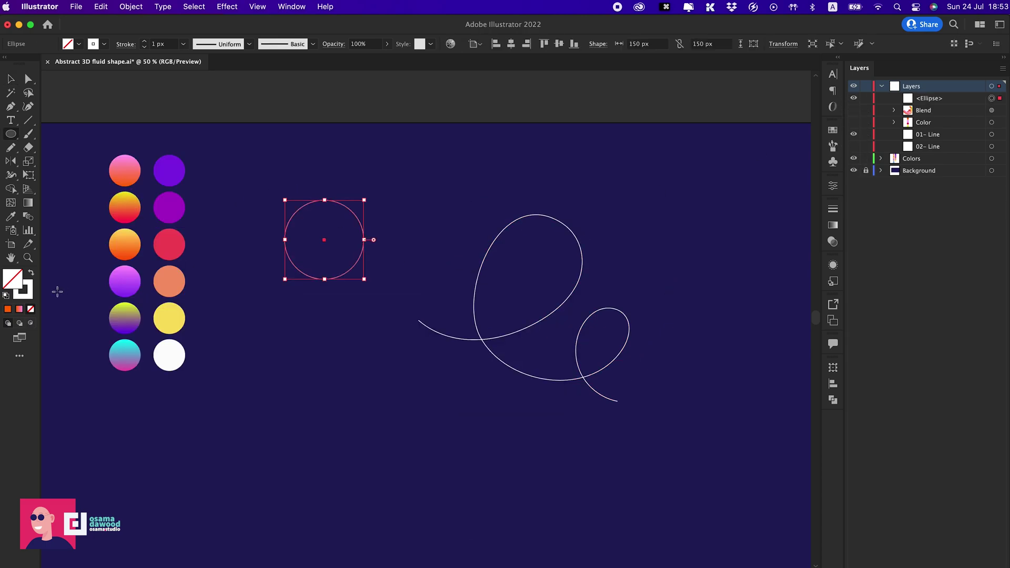
pyautogui.click(31, 274)
pyautogui.press('super+z')
pyautogui.moveTo(316, 256); pyautogui.dragTo(286, 245)
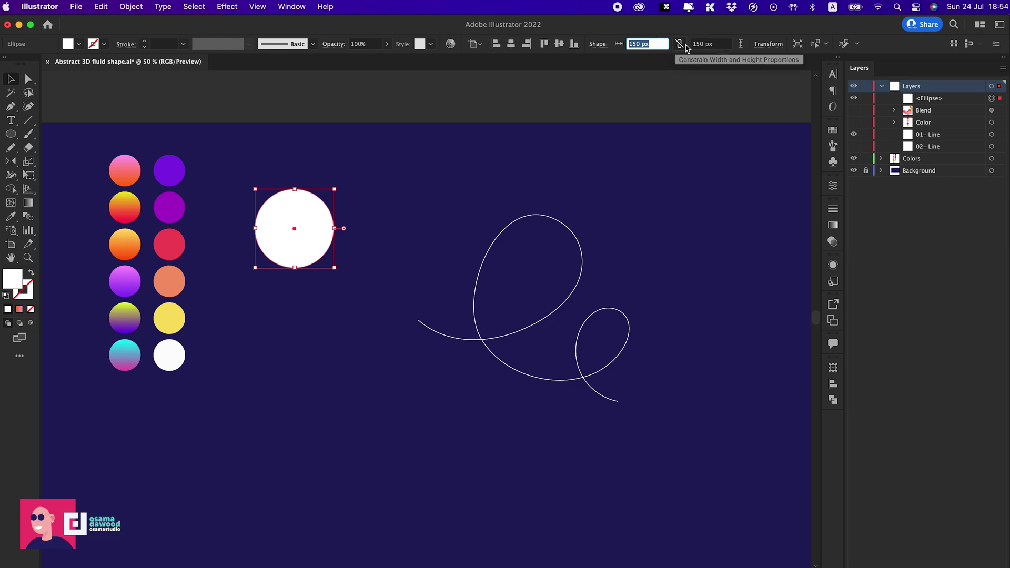
# Constrain the circle's width and height proportions and fill it with the lime-to-violet gradient sampled from the swatches
pyautogui.click(680, 44)
pyautogui.press('i')
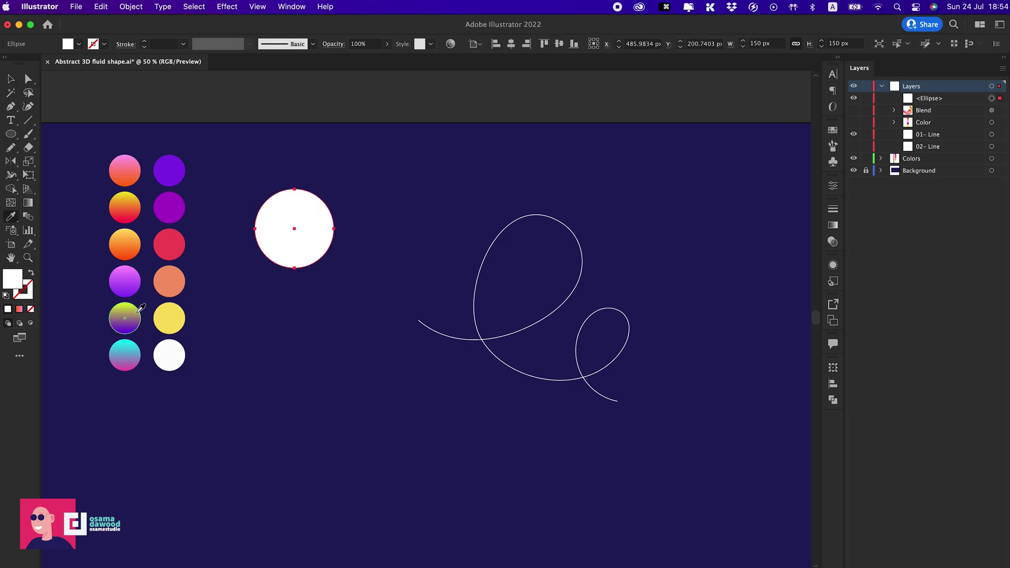
pyautogui.click(138, 311)
# Duplicate the gradient circle to the right and set the copy's size to 80 px
pyautogui.press('v')
pyautogui.moveTo(293, 239); pyautogui.dragTo(440, 239)
pyautogui.click(778, 44)
pyautogui.click(752, 62)
pyautogui.write('80')
pyautogui.press('Return')
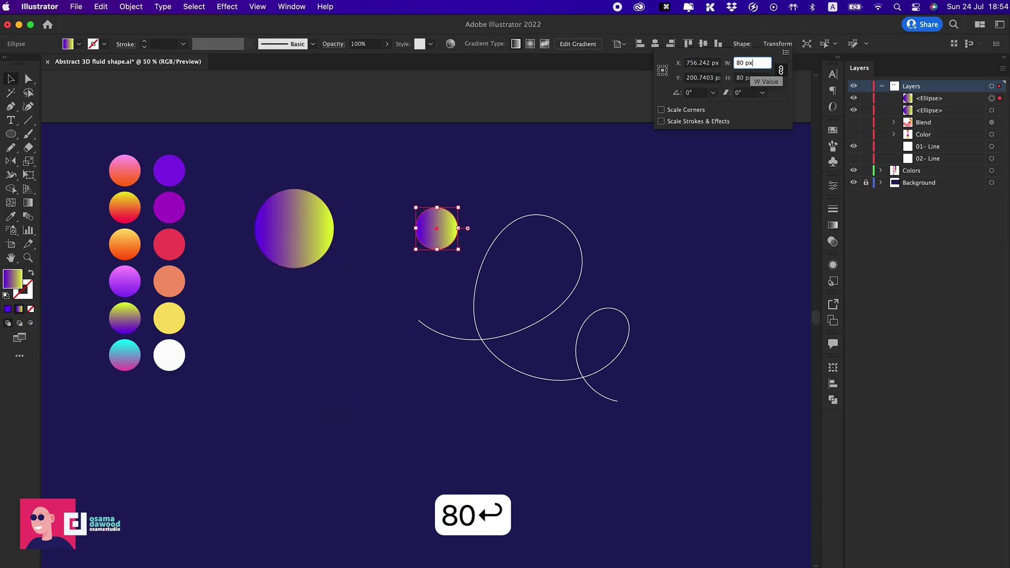
# Fill the small circle with the cyan-to-pink swatch gradient and blend it with the large circle
pyautogui.press('i')
pyautogui.click(130, 354)
pyautogui.press('v')
pyautogui.moveTo(226, 142); pyautogui.dragTo(405, 219)
pyautogui.click(136, 7)
pyautogui.moveTo(158, 346)
pyautogui.click(270, 346)
# Replace the spine of the violet-cyan blend with the looping path 01- Line
pyautogui.keyDown('shift'); pyautogui.click(581, 261); pyautogui.keyUp('shift')
pyautogui.click(131, 7)
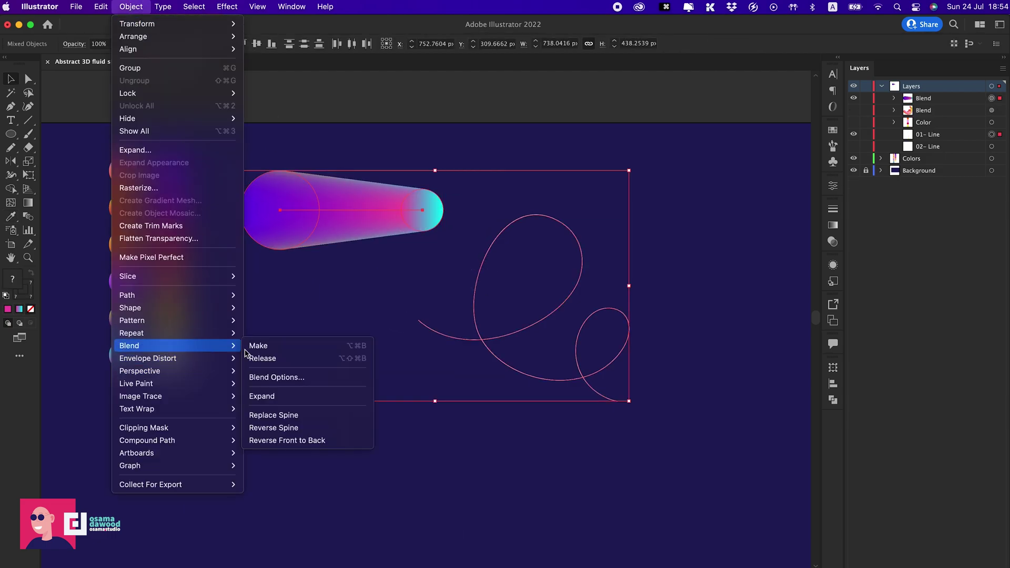
pyautogui.click(273, 415)
# Isolate the blend and bring its large violet-yellow end circle to the front
pyautogui.doubleClick(462, 317)
pyautogui.rightClick(462, 317)
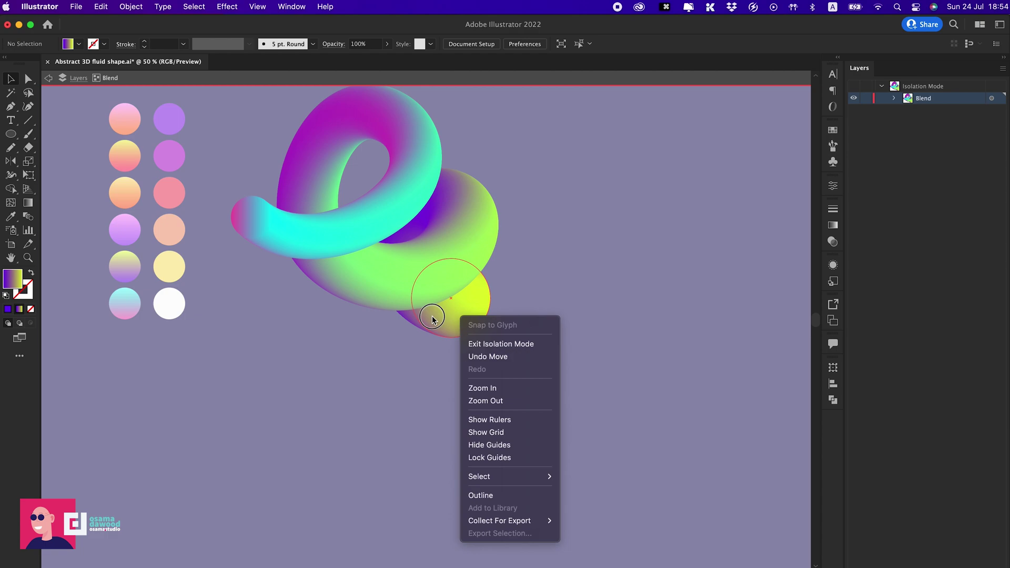
pyautogui.click(432, 317)
pyautogui.rightClick(458, 317)
pyautogui.click(587, 521)
pyautogui.press('Escape')
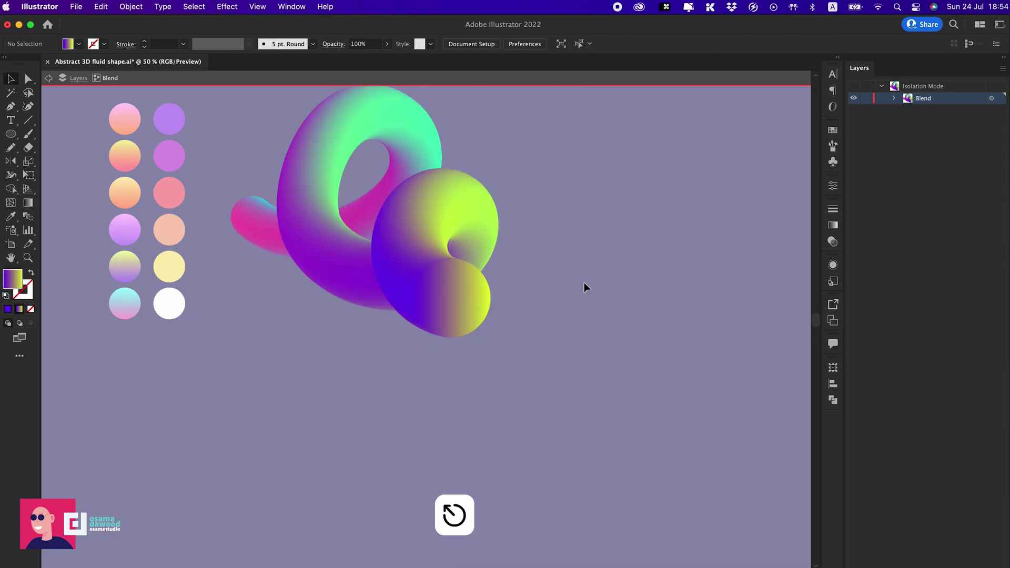
# Move the finished violet-green blend to the right side of the artboard
pyautogui.click(434, 235)
pyautogui.scroll(3, 433, 234)
pyautogui.moveTo(430, 263); pyautogui.dragTo(694, 307)
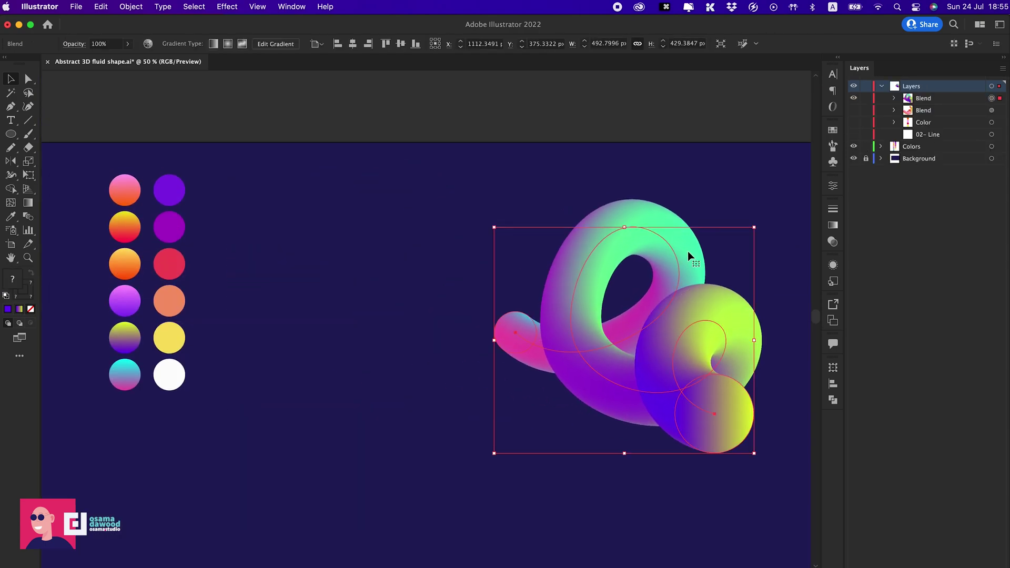
# Show 02- Line, move the violet-green blend down, and place the line below the color swatches
pyautogui.click(855, 135)
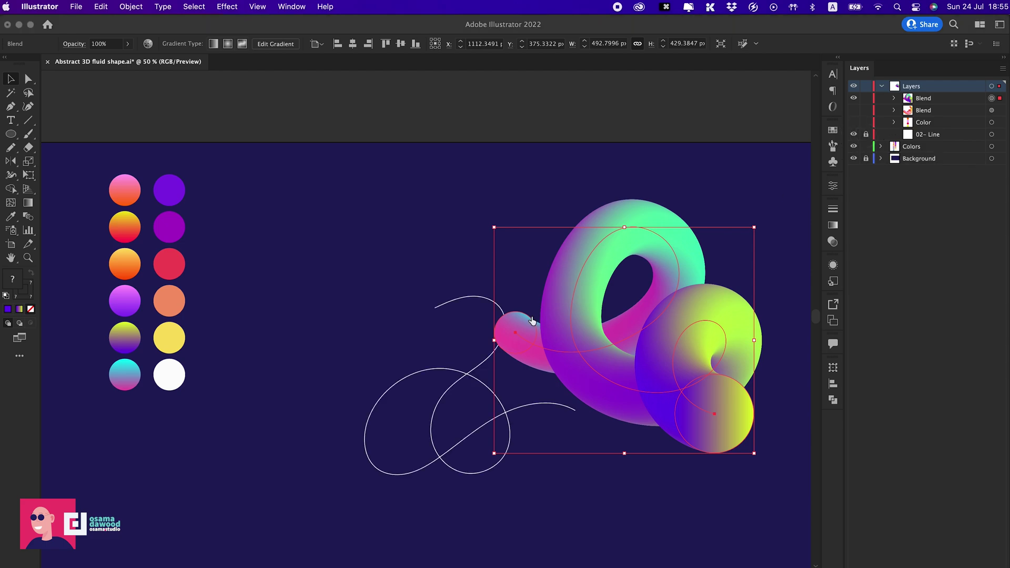
pyautogui.scroll(-3, 462, 355)
pyautogui.moveTo(579, 224); pyautogui.dragTo(618, 417)
pyautogui.click(584, 228)
pyautogui.moveTo(479, 275); pyautogui.dragTo(284, 369)
# Draw a 150 px circle in the empty area above the looping line
pyautogui.press('l')
pyautogui.click(377, 153)
pyautogui.write('150')
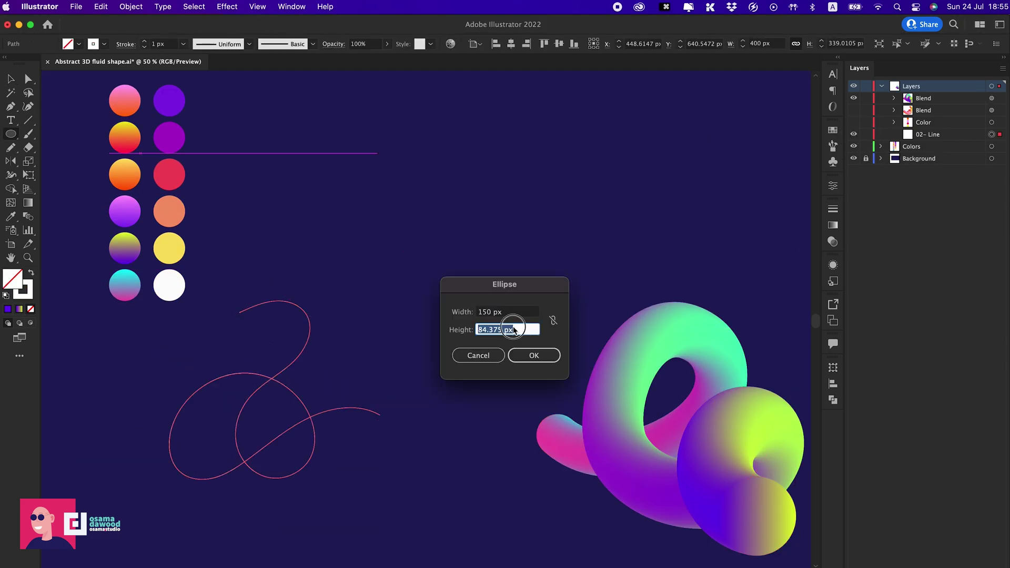
pyautogui.press('Return')
pyautogui.press('v')
pyautogui.click(387, 179)
pyautogui.click(389, 180)
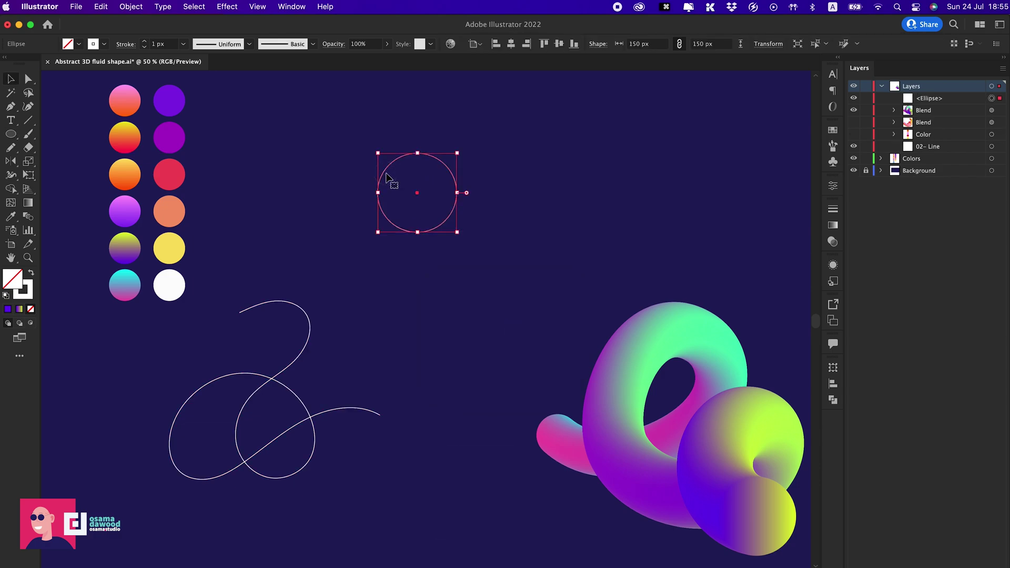
# Fill the circle with the yellow-to-orange swatch gradient and place a copy of it at 80 px to the right
pyautogui.press('i')
pyautogui.click(125, 174)
pyautogui.press('v')
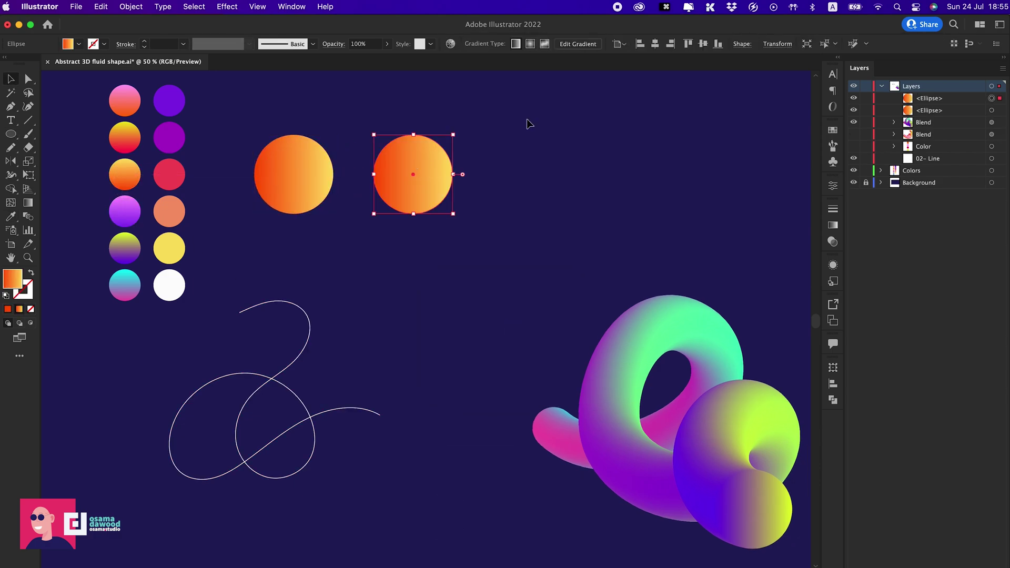
pyautogui.click(743, 43)
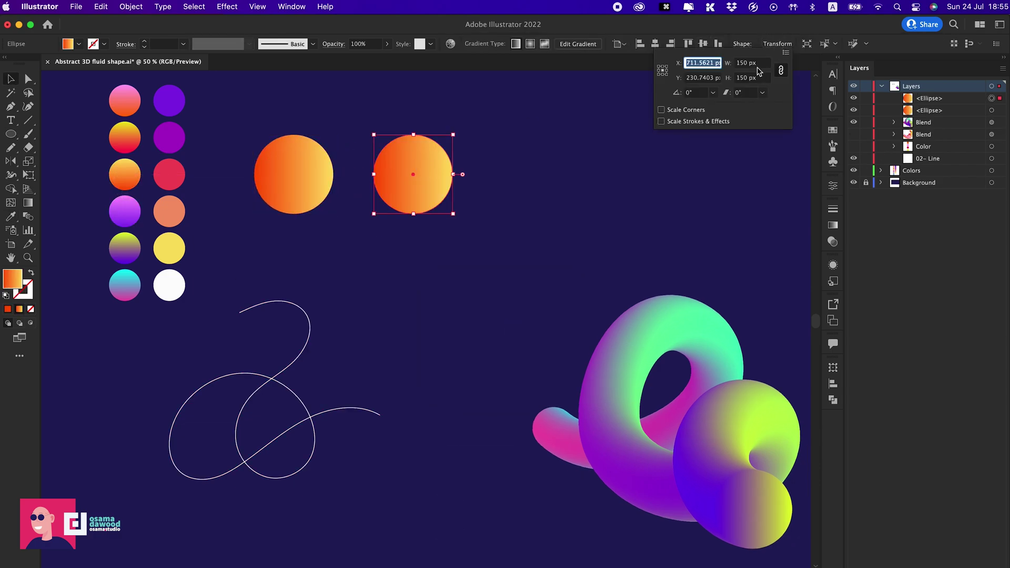
pyautogui.press('cmd+a')
pyautogui.write('80')
pyautogui.press('Return')
# Fill the small circle with the pink-to-purple swatch gradient and blend it with the large orange circle
pyautogui.press('i')
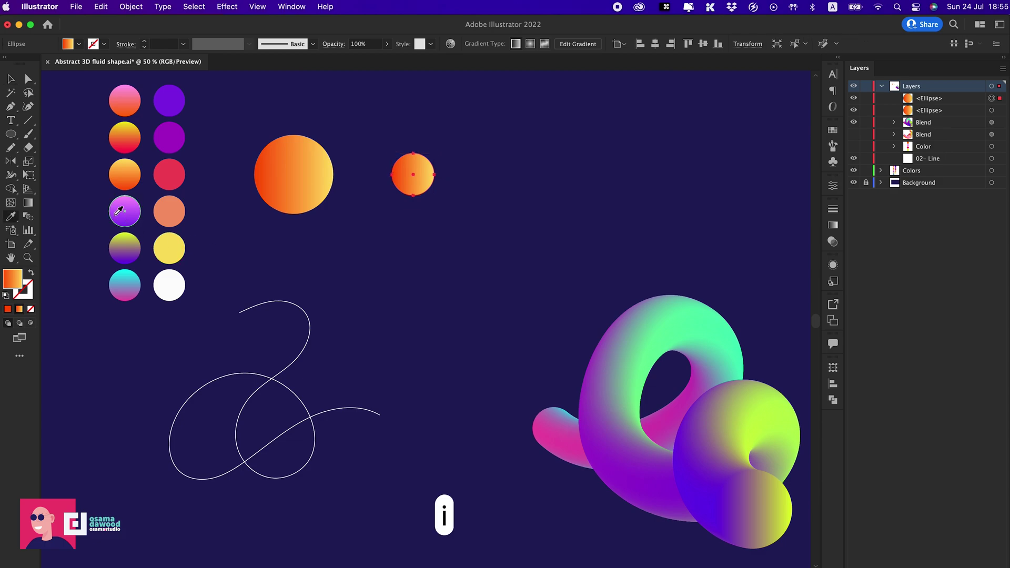
pyautogui.click(125, 211)
pyautogui.press('v')
pyautogui.keyDown('shift'); pyautogui.click(279, 210); pyautogui.keyUp('shift')
pyautogui.click(130, 7)
pyautogui.moveTo(179, 345)
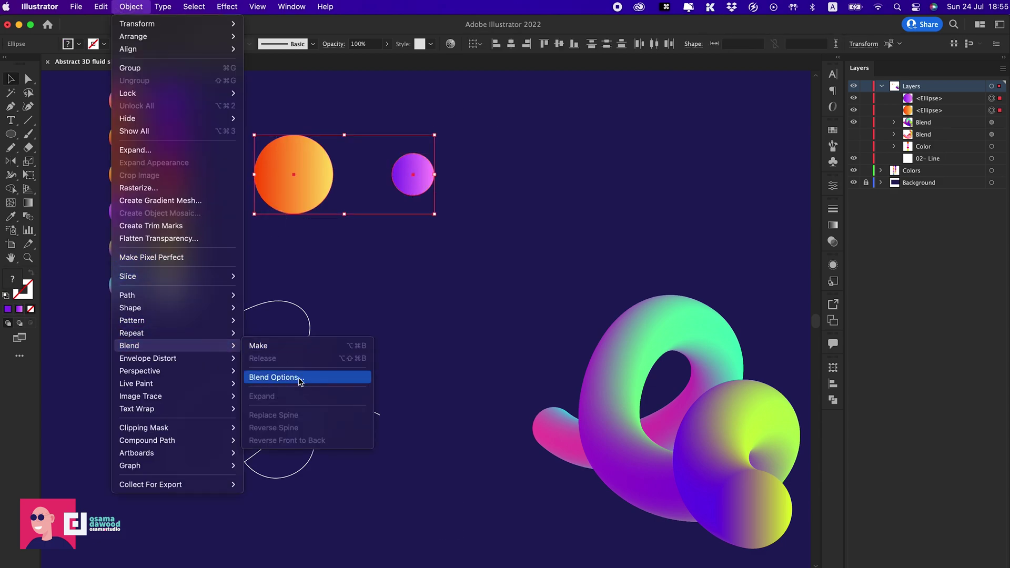
pyautogui.click(273, 346)
# Replace the spine of the orange-purple blend with the looping path 02- Line
pyautogui.click(320, 242)
pyautogui.click(337, 178)
pyautogui.keyDown('shift'); pyautogui.click(309, 326); pyautogui.keyUp('shift')
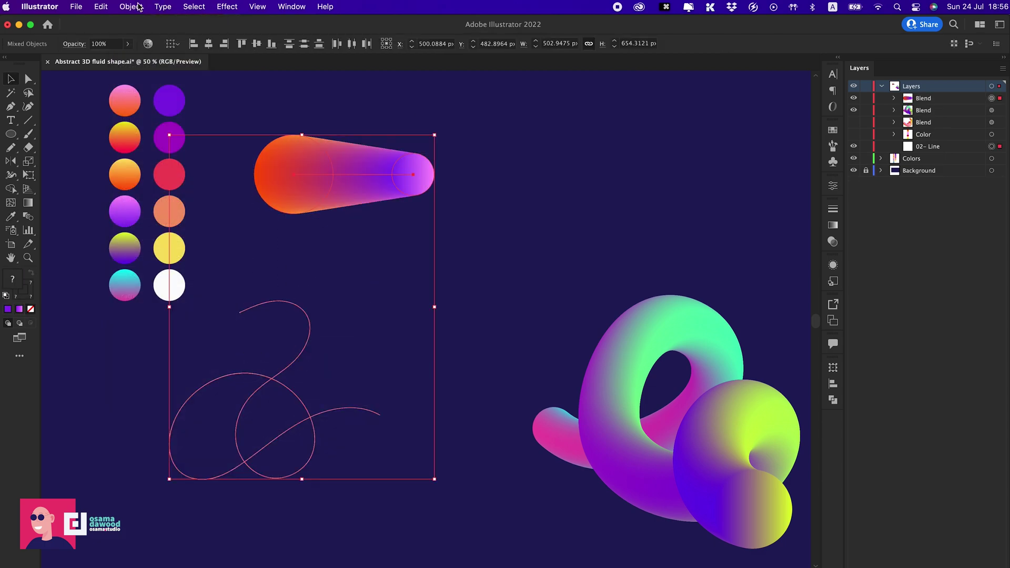
pyautogui.click(130, 6)
pyautogui.moveTo(189, 345)
pyautogui.click(309, 413)
# Move the orange-purple blend up and to the right, then isolate it and select its large end circle
pyautogui.click(455, 287)
pyautogui.moveTo(319, 331); pyautogui.dragTo(431, 169)
pyautogui.doubleClick(490, 238)
pyautogui.click(503, 252)
# Try the yellow-orange end circle at the front of the blend, then send it to the back
pyautogui.rightClick(503, 252)
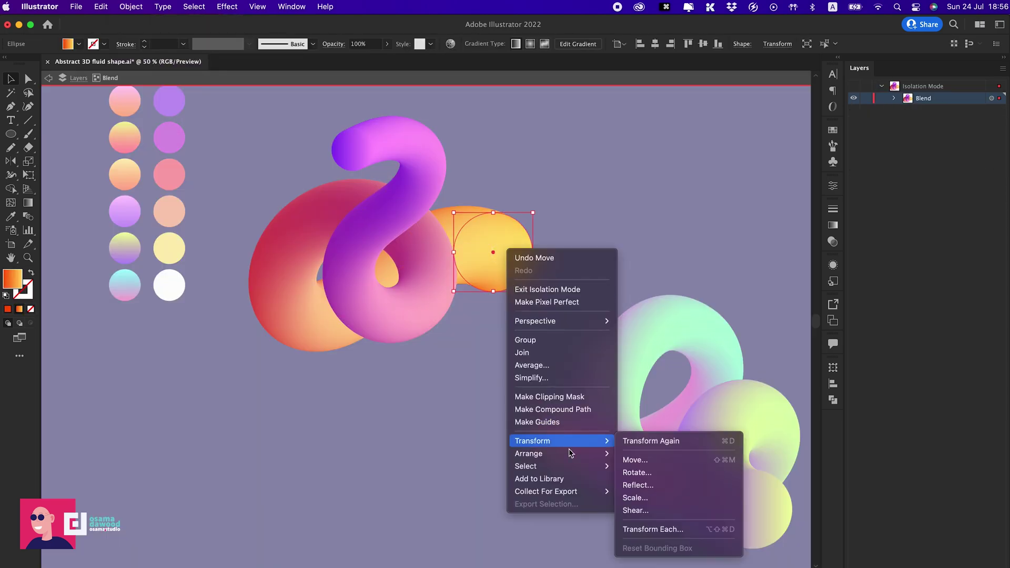
pyautogui.moveTo(547, 453)
pyautogui.click(632, 455)
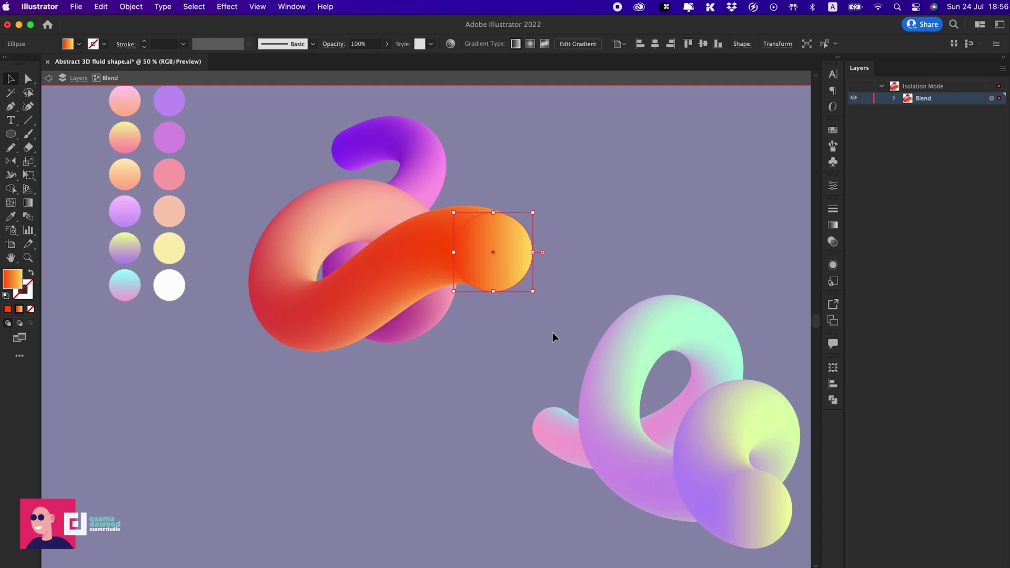
pyautogui.rightClick(494, 245)
pyautogui.click(633, 488)
# Enlarge the blend's purple end circle and slightly shrink its yellow-orange end circle
pyautogui.click(344, 148)
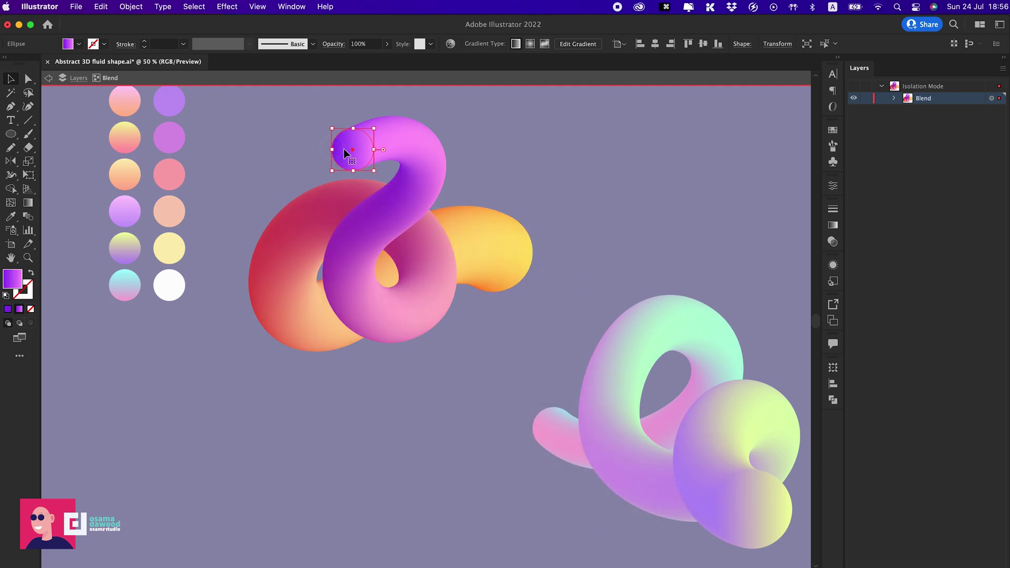
pyautogui.moveTo(332, 171); pyautogui.dragTo(298, 192)
pyautogui.click(507, 269)
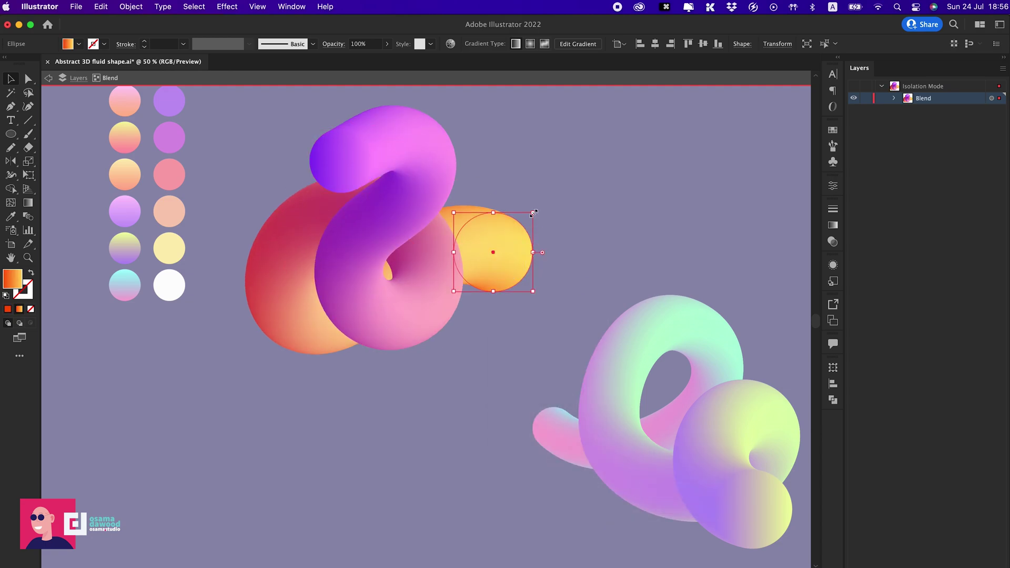
pyautogui.moveTo(533, 211); pyautogui.dragTo(521, 225)
# Bring the yellow-orange end circle to the front and leave isolation mode
pyautogui.rightClick(495, 253)
pyautogui.moveTo(552, 451)
pyautogui.moveTo(521, 457)
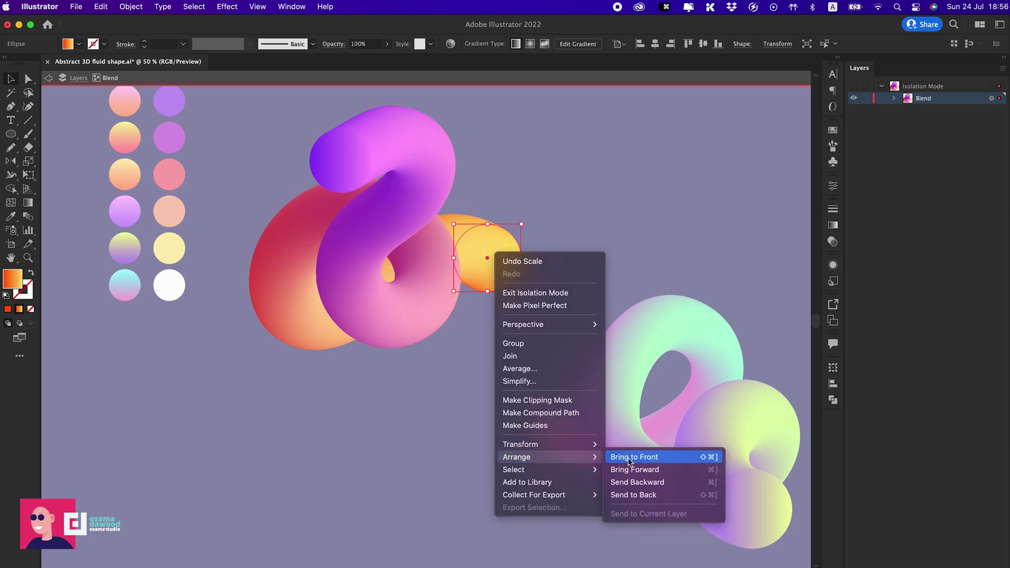
pyautogui.click(631, 456)
pyautogui.click(564, 235)
pyautogui.doubleClick(564, 235)
# Hide the two visible blends and the Colors layer
pyautogui.click(490, 256)
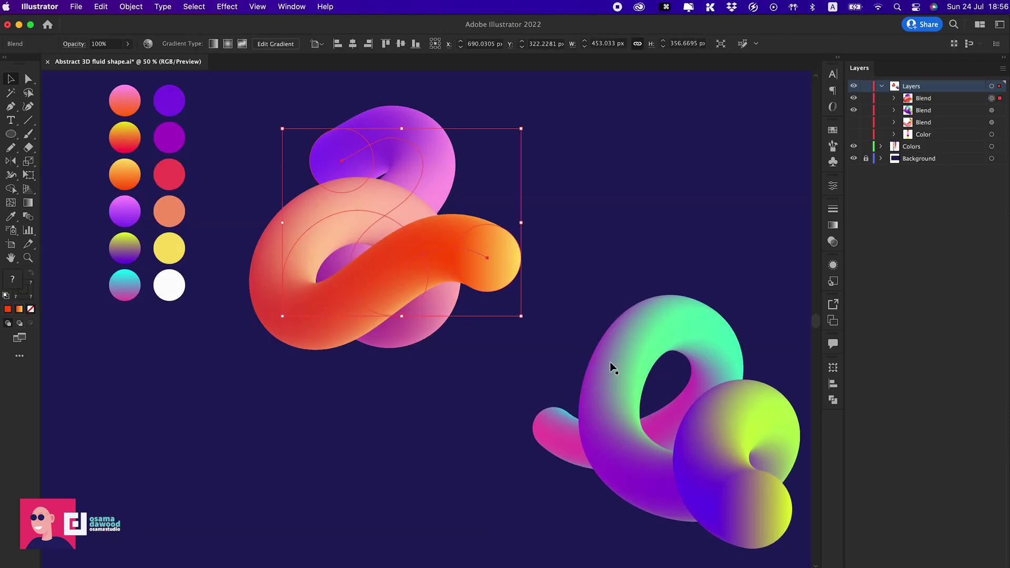
pyautogui.keyDown('shift'); pyautogui.click(636, 352); pyautogui.keyUp('shift')
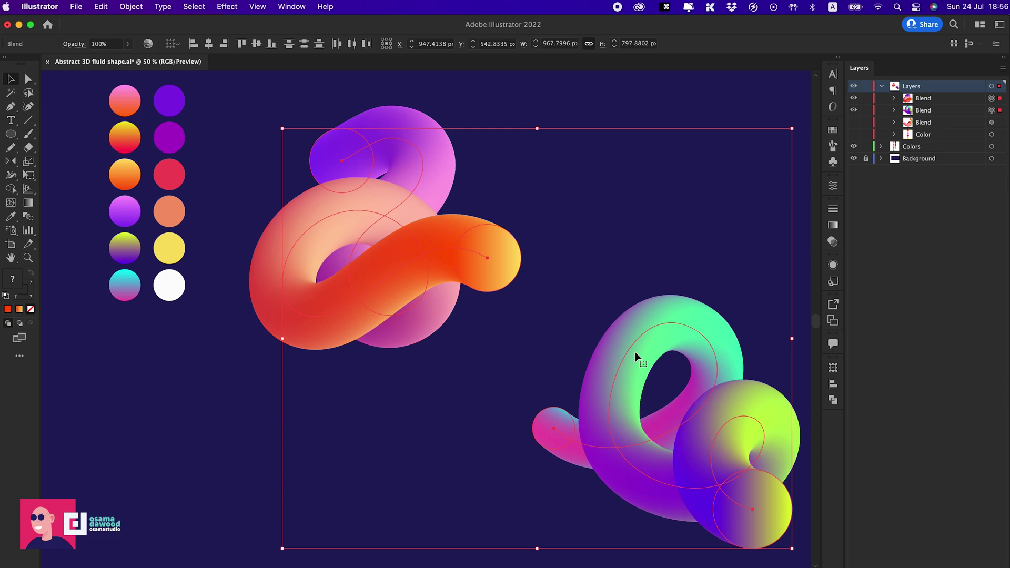
pyautogui.click(853, 110)
pyautogui.click(854, 98)
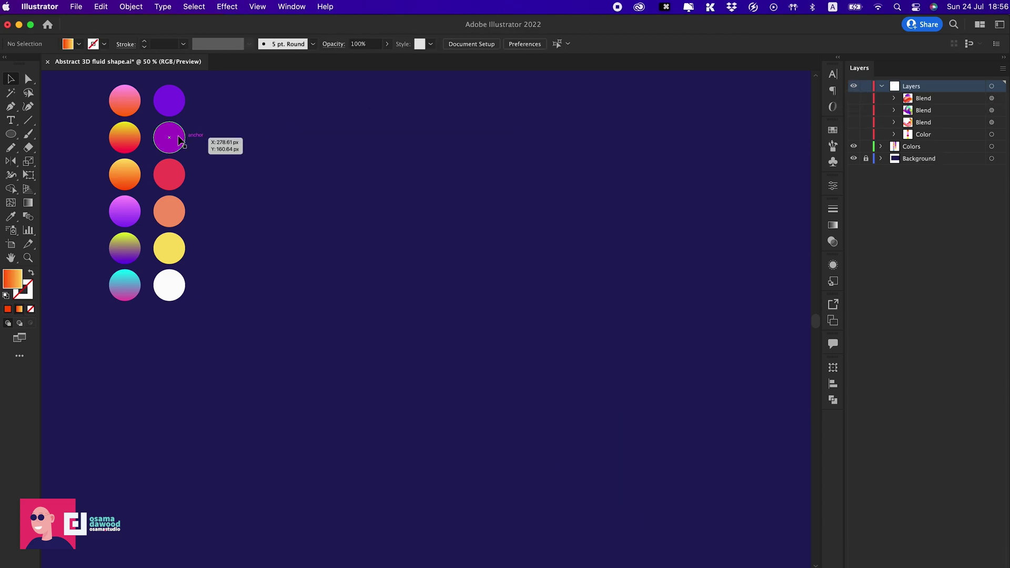
pyautogui.click(853, 147)
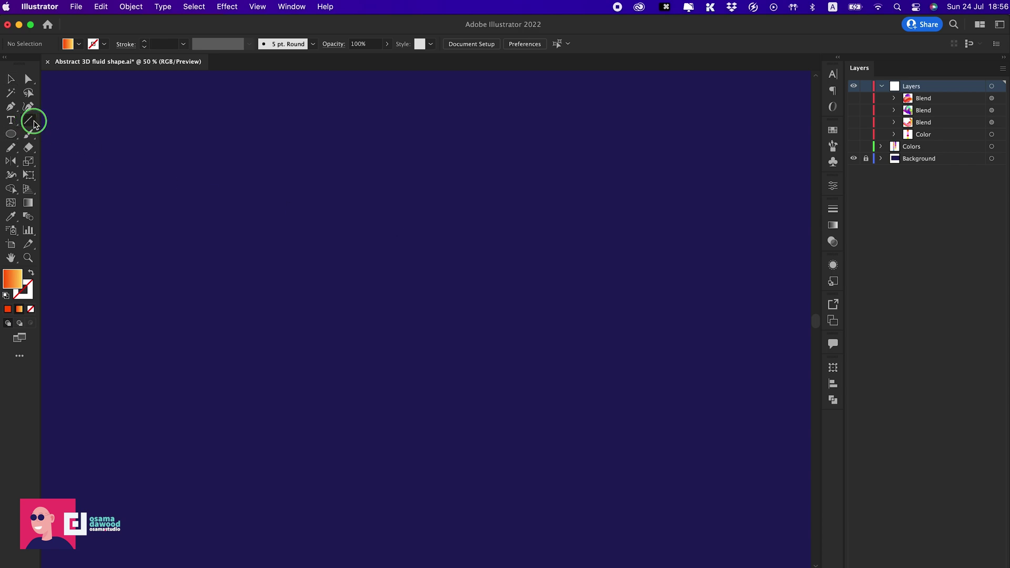
# Create a horizontal line segment 100 px long on the empty artboard
pyautogui.moveTo(33, 124); pyautogui.dragTo(66, 124)
pyautogui.click(280, 214)
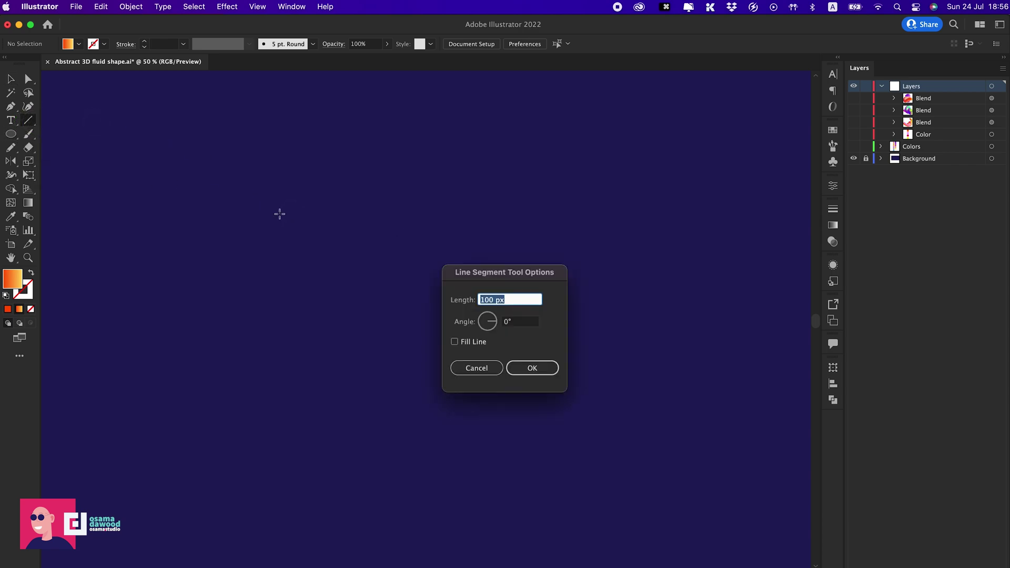
pyautogui.write('100')
pyautogui.press('Return')
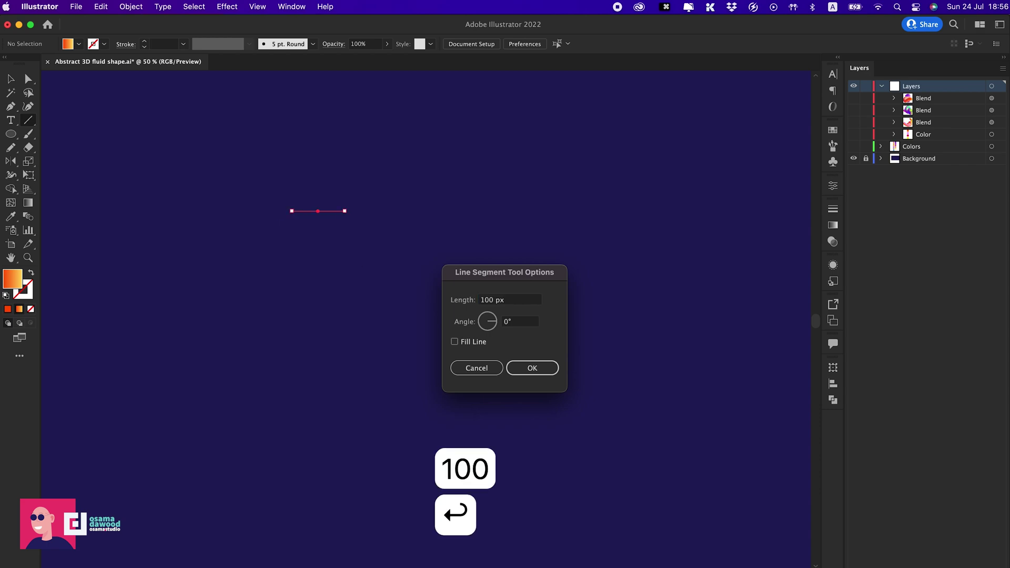
# Give the line a 5 px stroke with round caps
pyautogui.click(164, 44)
pyautogui.write('5')
pyautogui.press('Return')
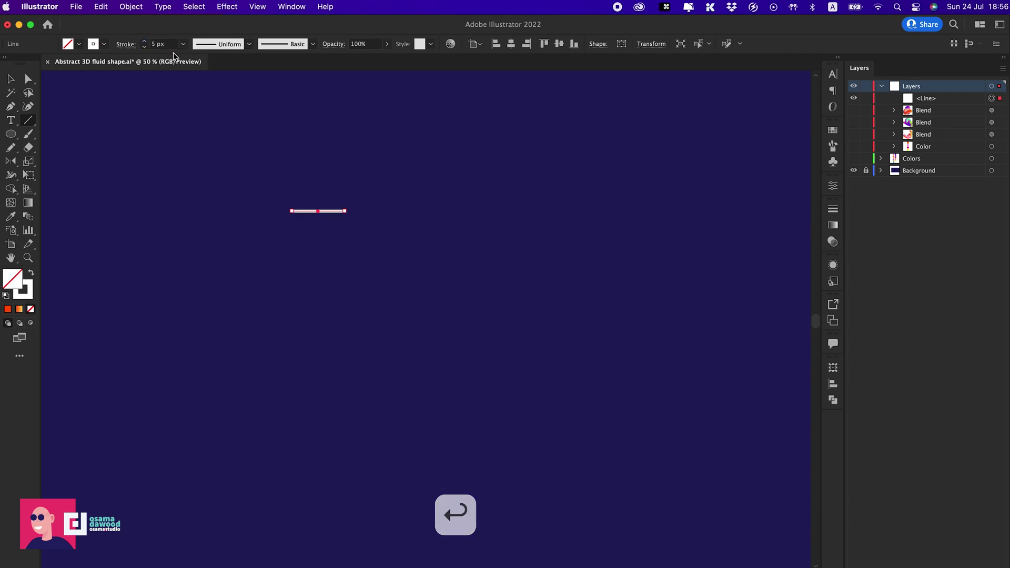
pyautogui.click(126, 44)
pyautogui.click(58, 75)
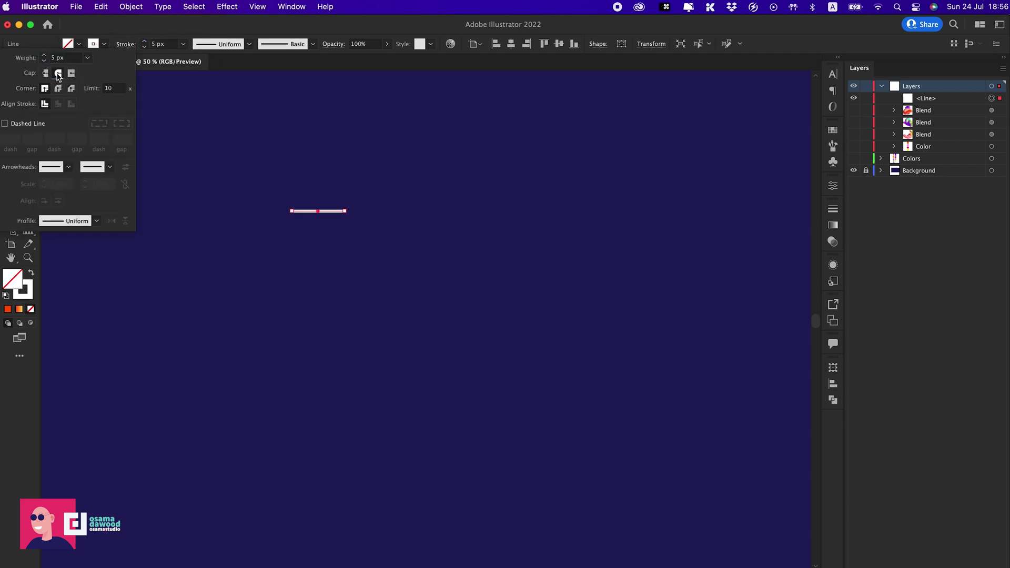
pyautogui.click(125, 45)
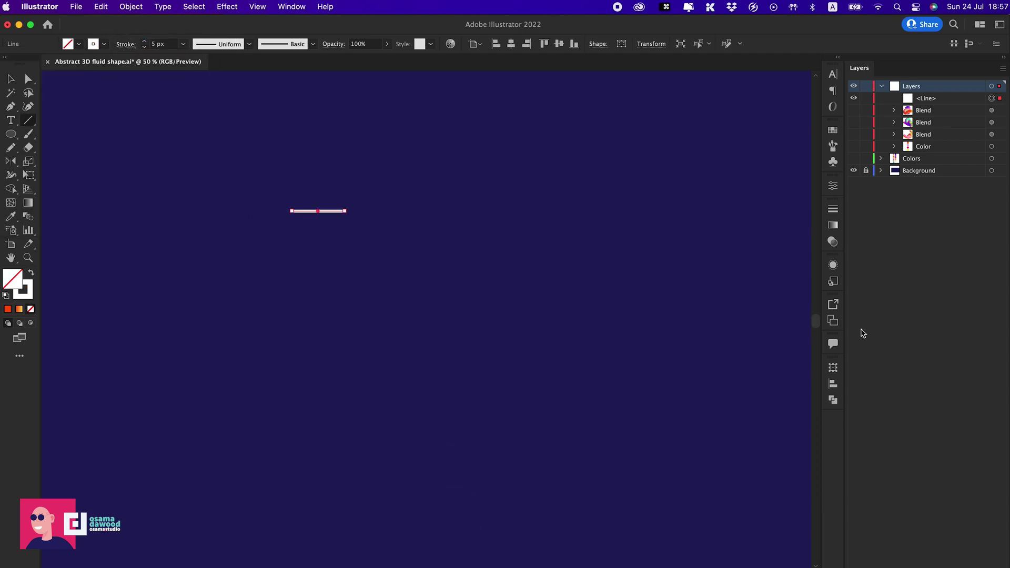
# Apply the White, Black gradient preset to the line's fill and show the Colors layer
pyautogui.press('v')
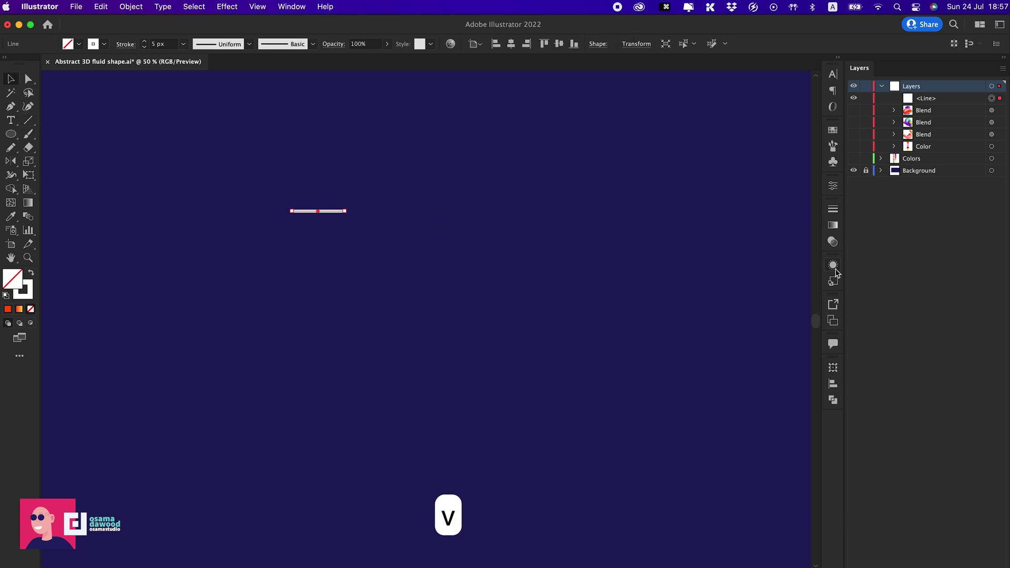
pyautogui.click(830, 227)
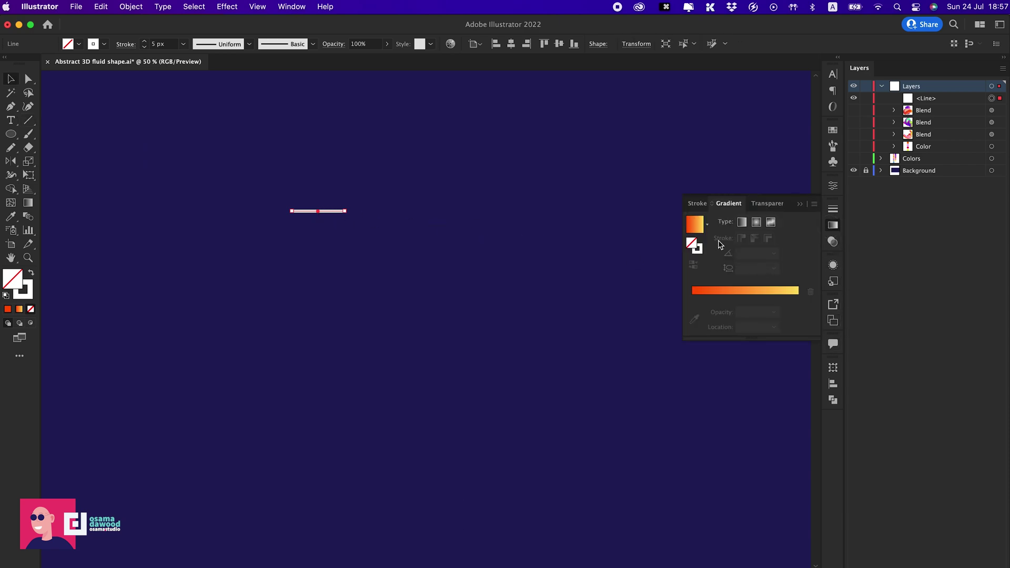
pyautogui.click(708, 226)
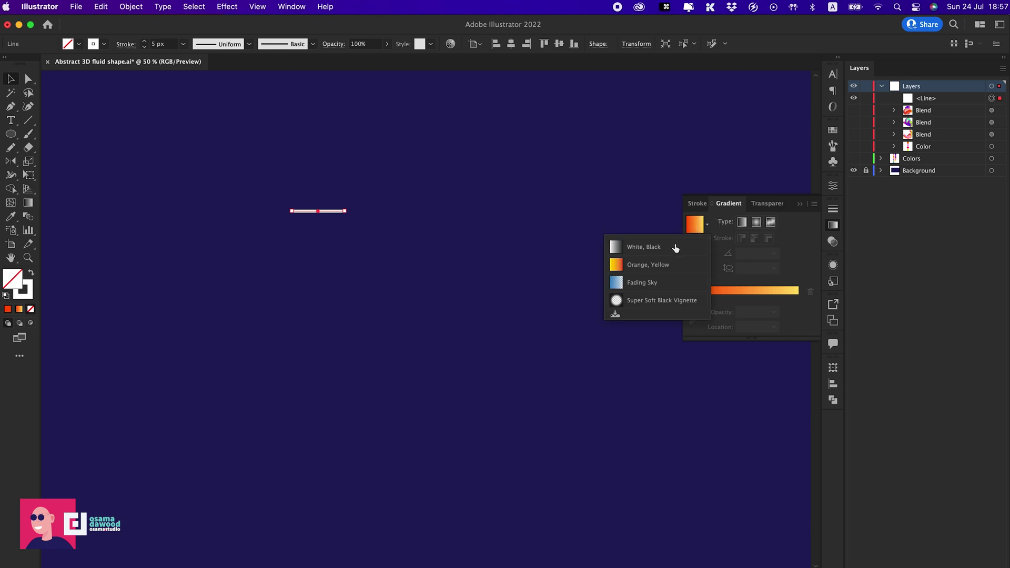
pyautogui.click(675, 247)
pyautogui.click(853, 158)
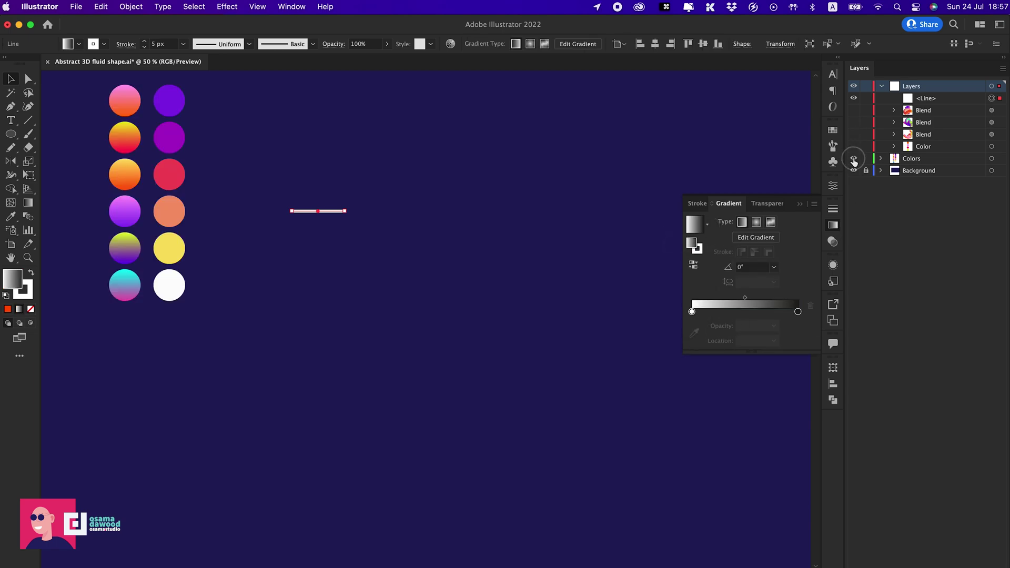
# Color the gradient's start stop with the crimson swatch and its end stop with the yellow swatch
pyautogui.click(691, 312)
pyautogui.click(695, 332)
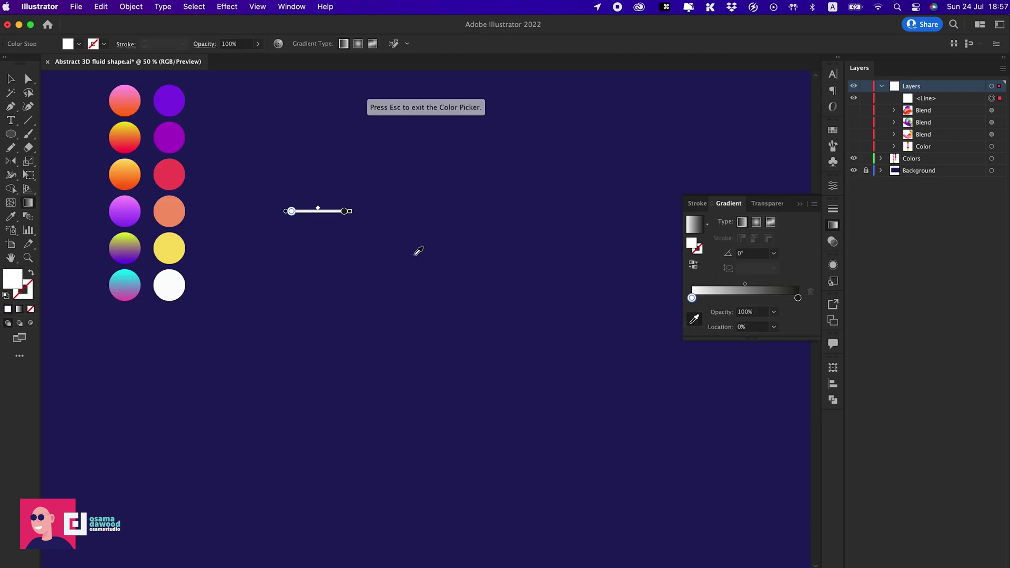
pyautogui.click(169, 174)
pyautogui.click(798, 298)
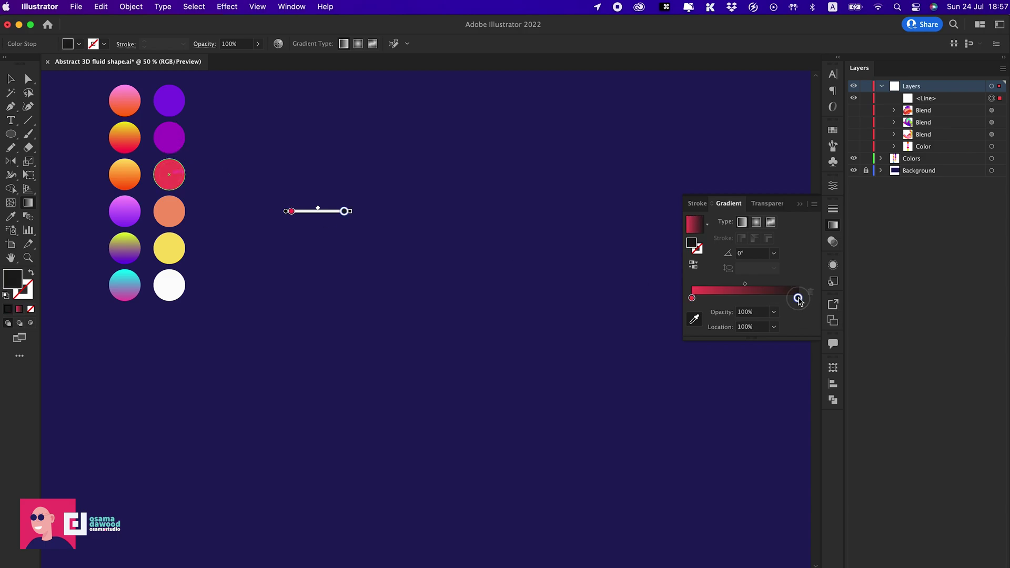
pyautogui.click(169, 249)
# Add a middle gradient stop at 42% and color it with the solid magenta-purple swatch
pyautogui.click(737, 298)
pyautogui.click(749, 327)
pyautogui.write('42')
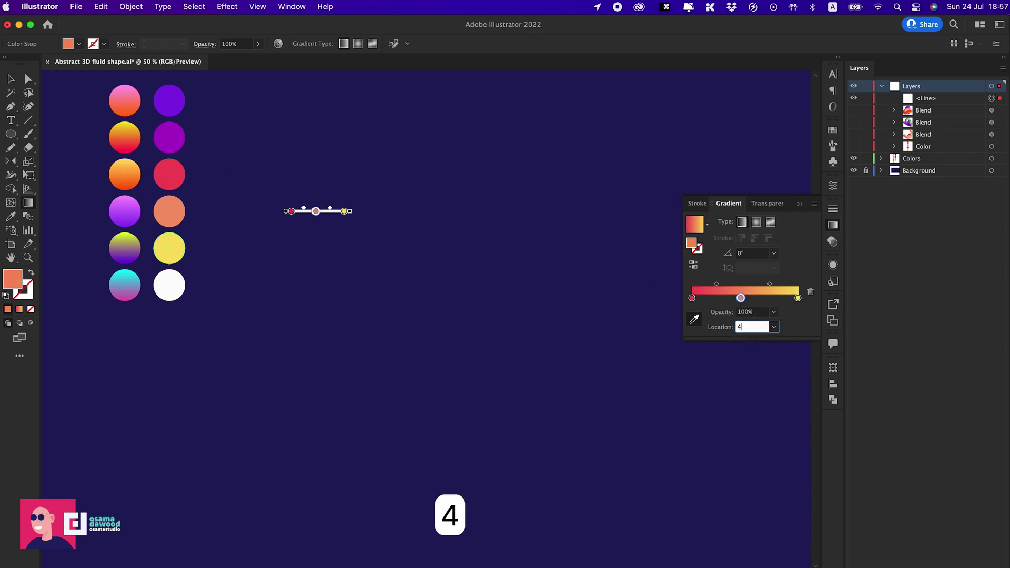
pyautogui.press('Return')
pyautogui.click(175, 136)
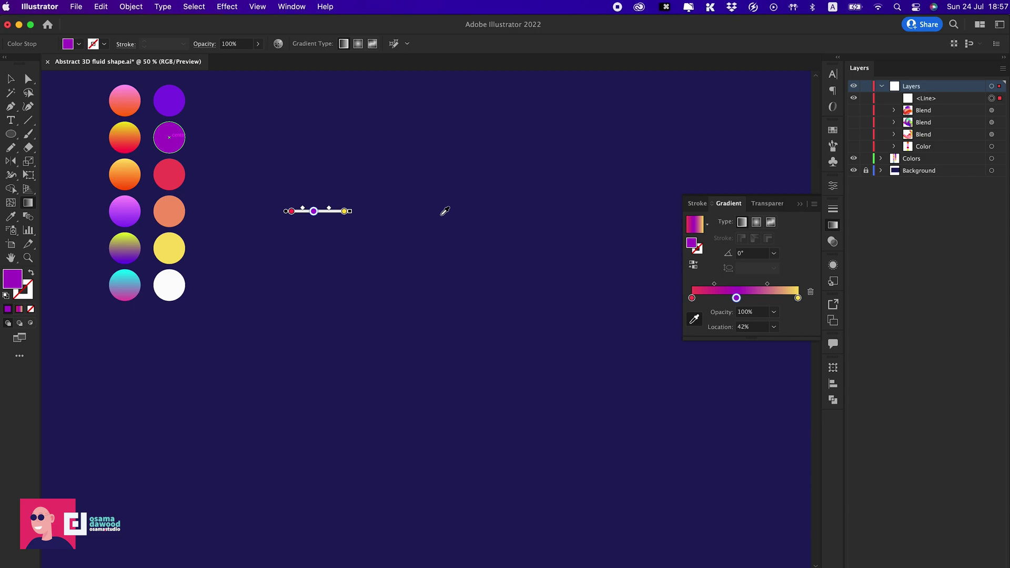
# Add a second middle gradient stop at 52% and set the first purple stop's location to 48%
pyautogui.click(744, 300)
pyautogui.doubleClick(753, 327)
pyautogui.write('58')
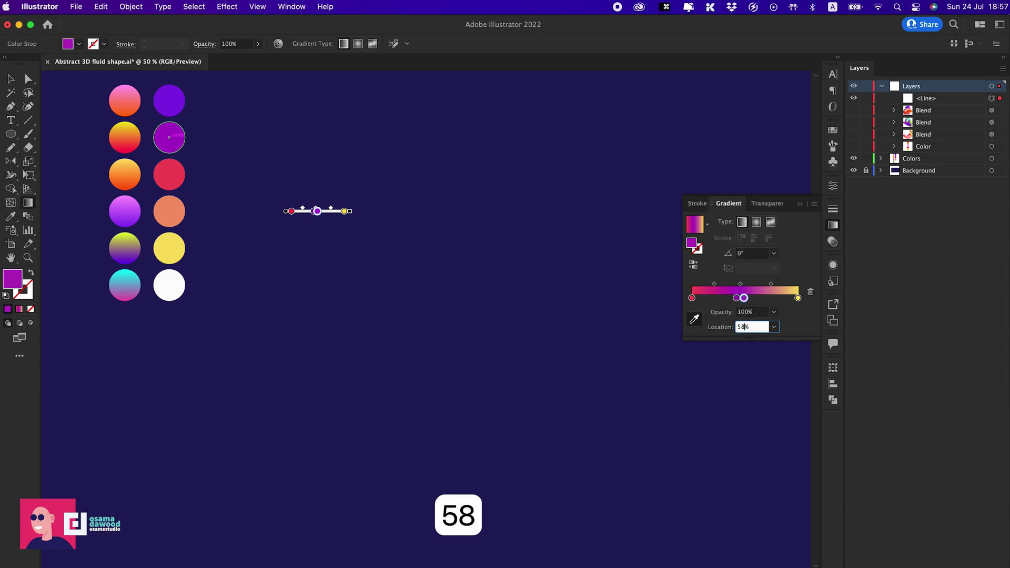
pyautogui.press('BackSpace')
pyautogui.write('2')
pyautogui.press('Return')
pyautogui.doubleClick(747, 326)
pyautogui.write('48')
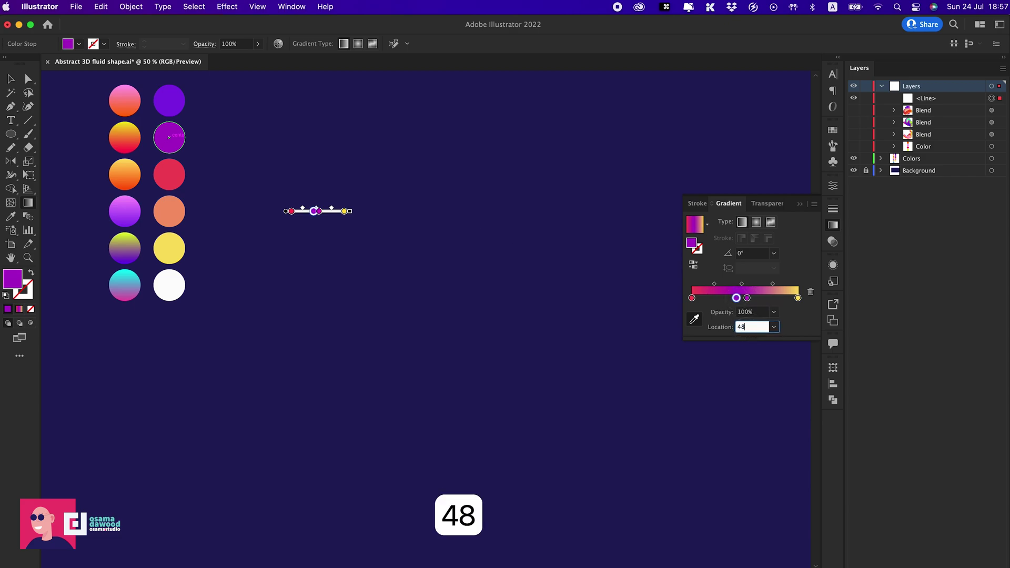
pyautogui.press('Return')
# Color the 52% gradient stop with the crimson swatch and swap the line's fill and stroke
pyautogui.moveTo(743, 299); pyautogui.dragTo(747, 298)
pyautogui.click(694, 319)
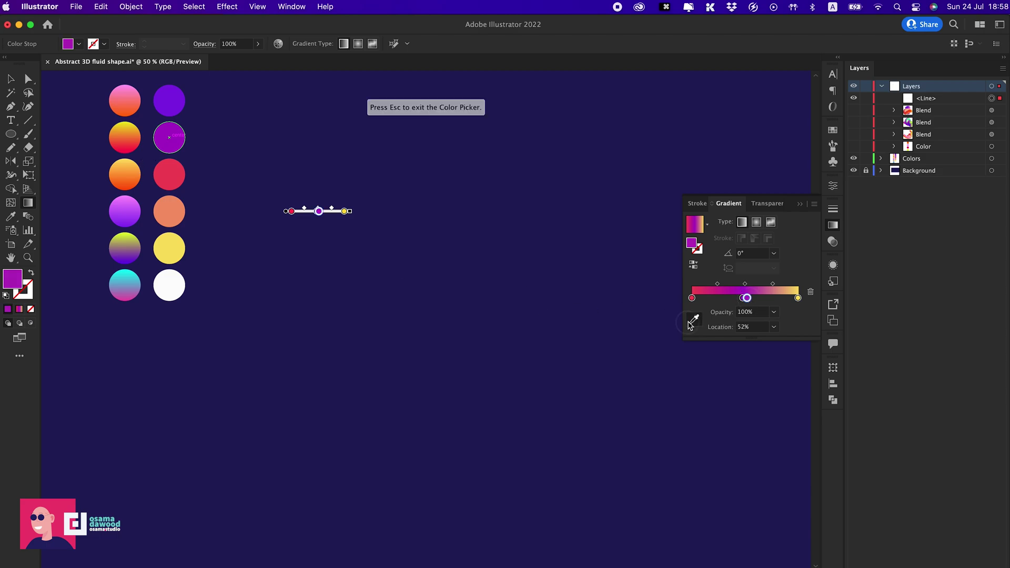
pyautogui.click(172, 177)
pyautogui.press('v')
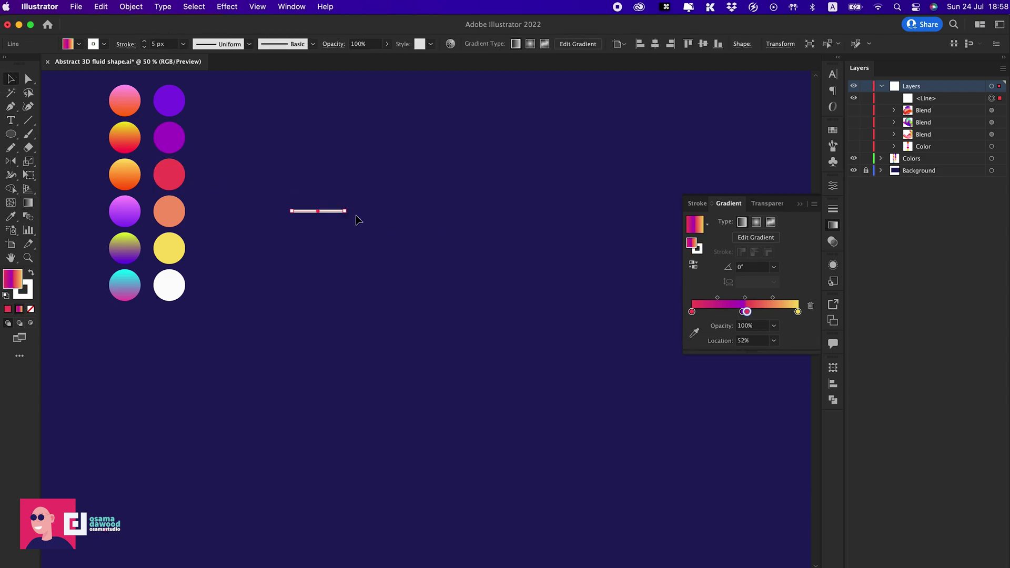
pyautogui.click(31, 273)
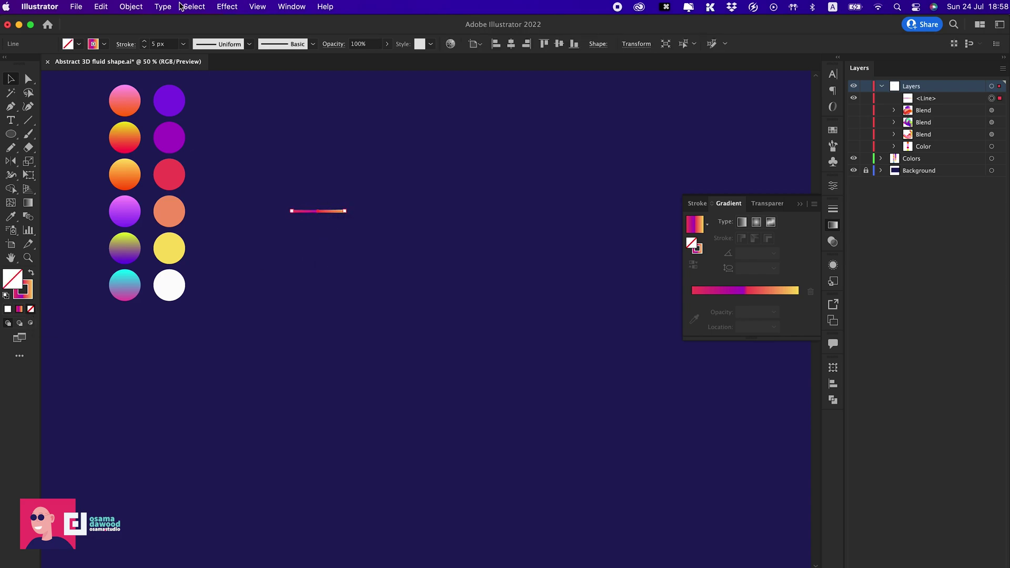
# Apply a Zig Zag effect to the line with a 3 px size and smooth points
pyautogui.click(226, 6)
pyautogui.click(793, 206)
pyautogui.click(227, 7)
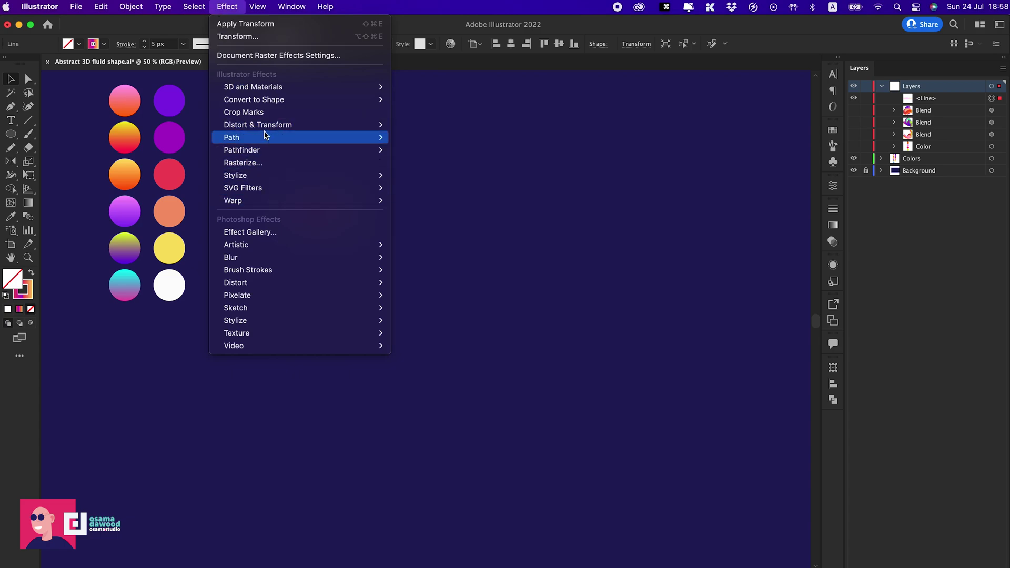
pyautogui.moveTo(309, 126)
pyautogui.click(437, 199)
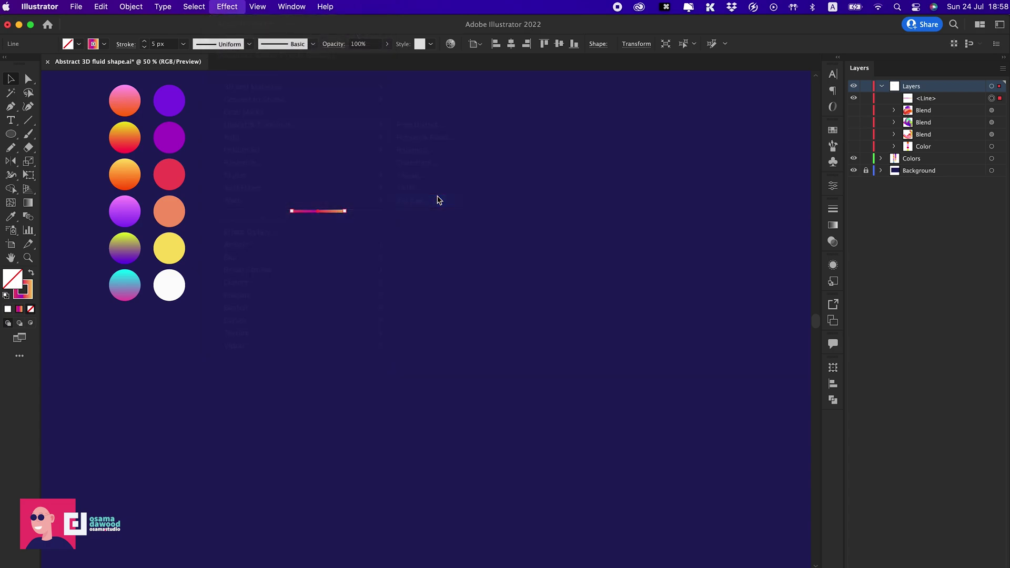
pyautogui.moveTo(498, 214); pyautogui.dragTo(541, 121)
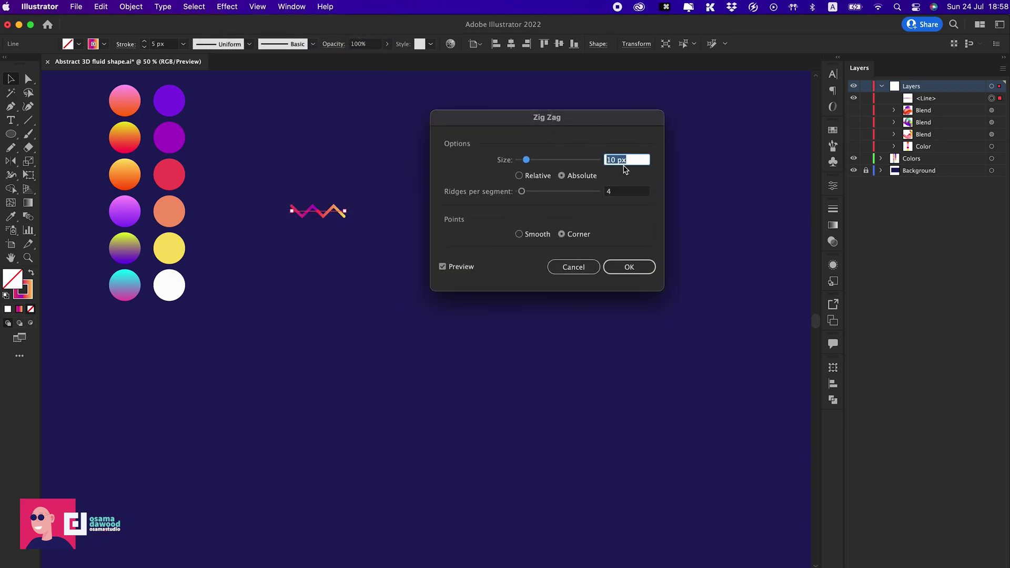
pyautogui.write('3')
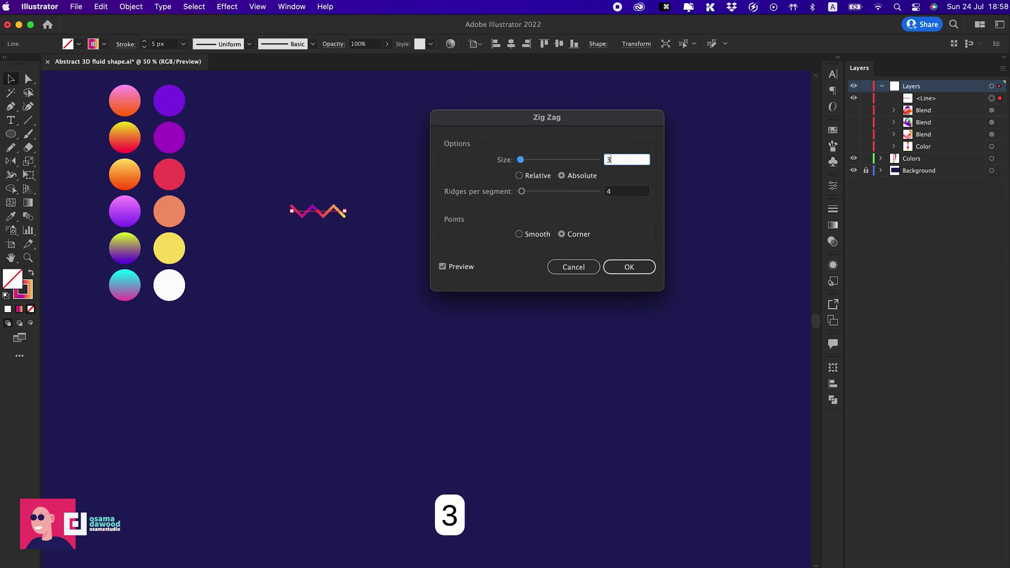
pyautogui.press('Tab')
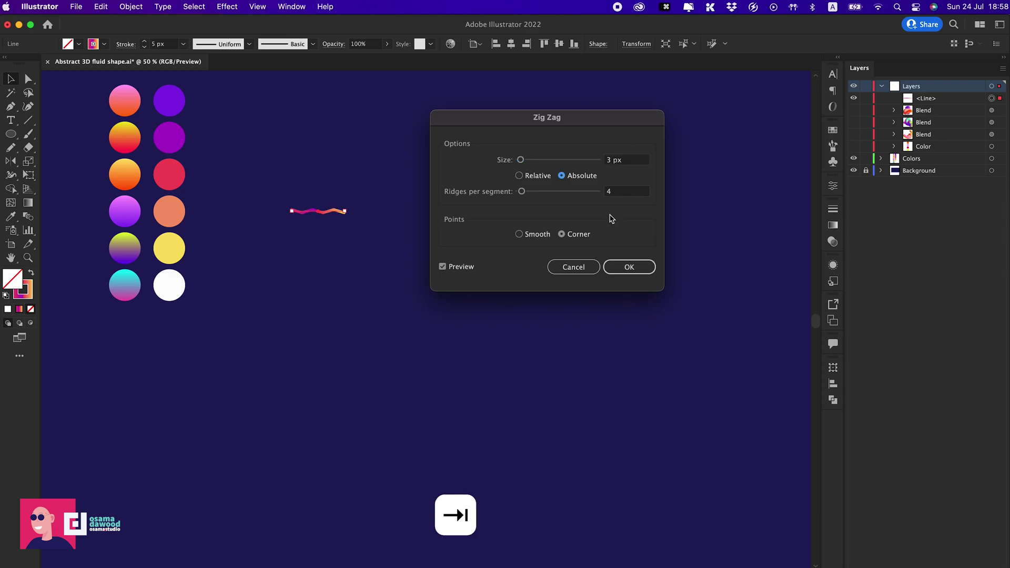
pyautogui.click(536, 241)
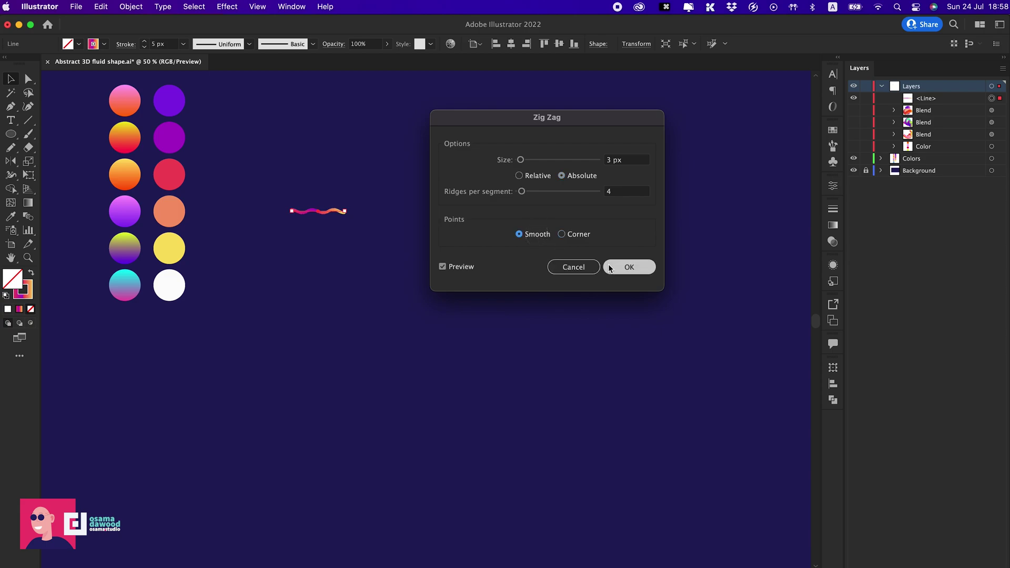
pyautogui.click(626, 267)
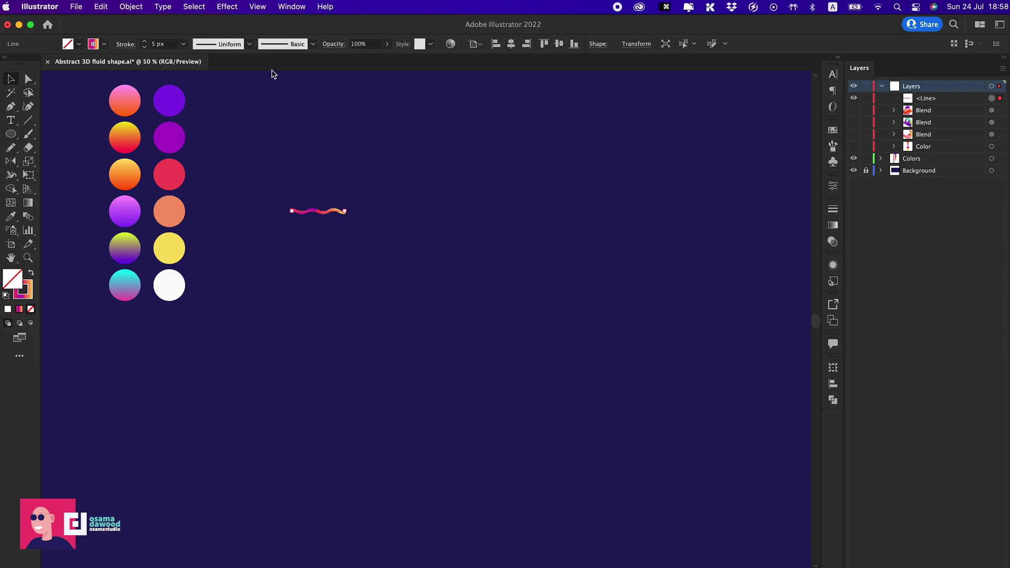
# Apply a Transform effect to the wavy line with a 30° rotation angle and 5 copies
pyautogui.click(228, 7)
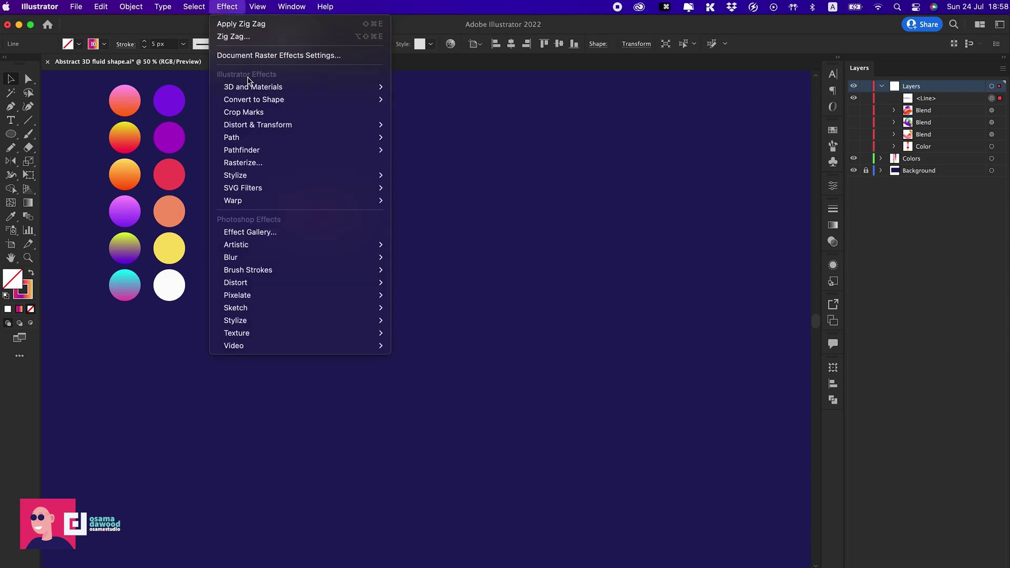
pyautogui.moveTo(297, 126)
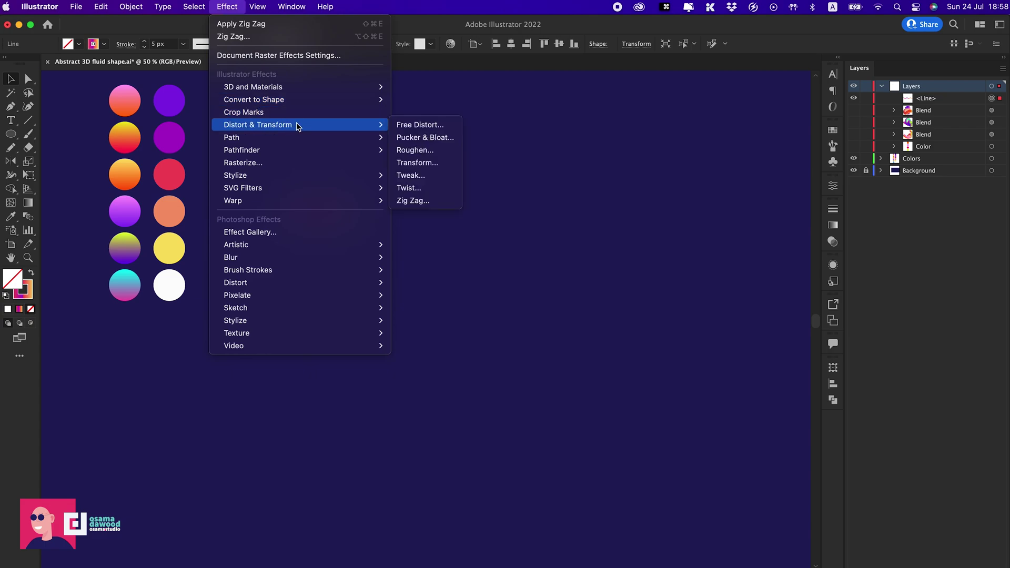
pyautogui.click(418, 162)
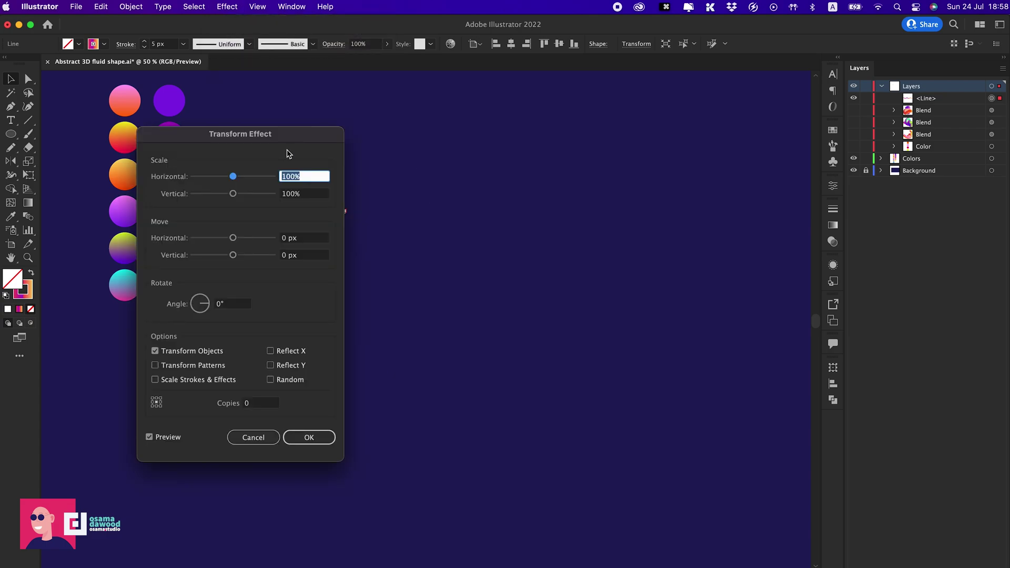
pyautogui.moveTo(288, 142); pyautogui.dragTo(640, 126)
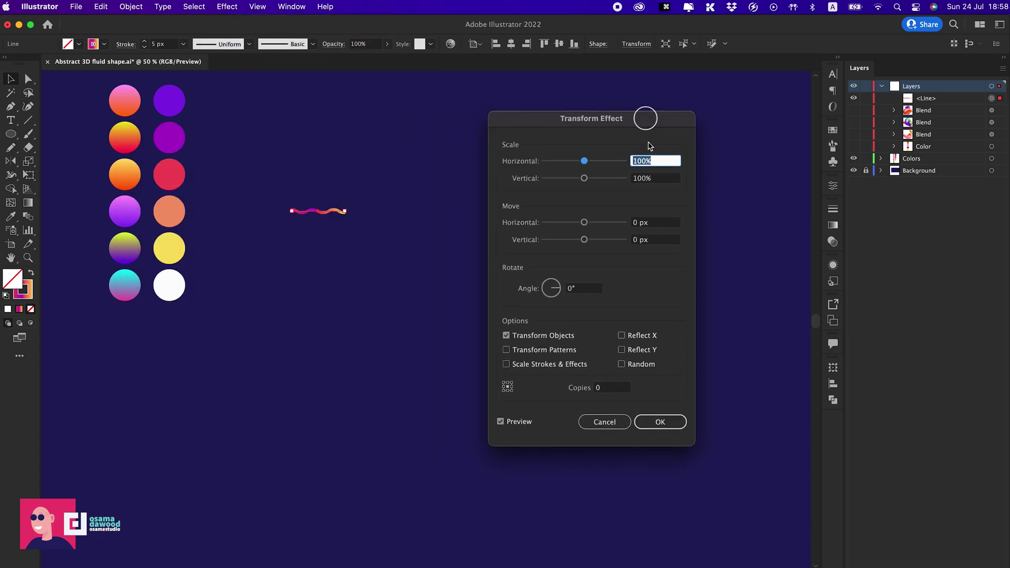
pyautogui.click(588, 289)
pyautogui.write('30')
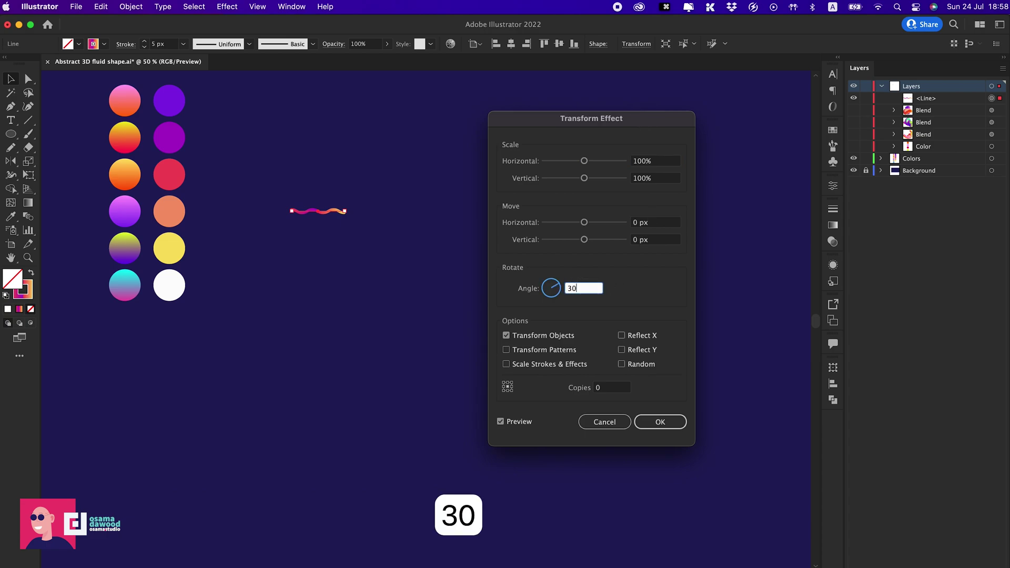
pyautogui.click(609, 392)
pyautogui.write('5')
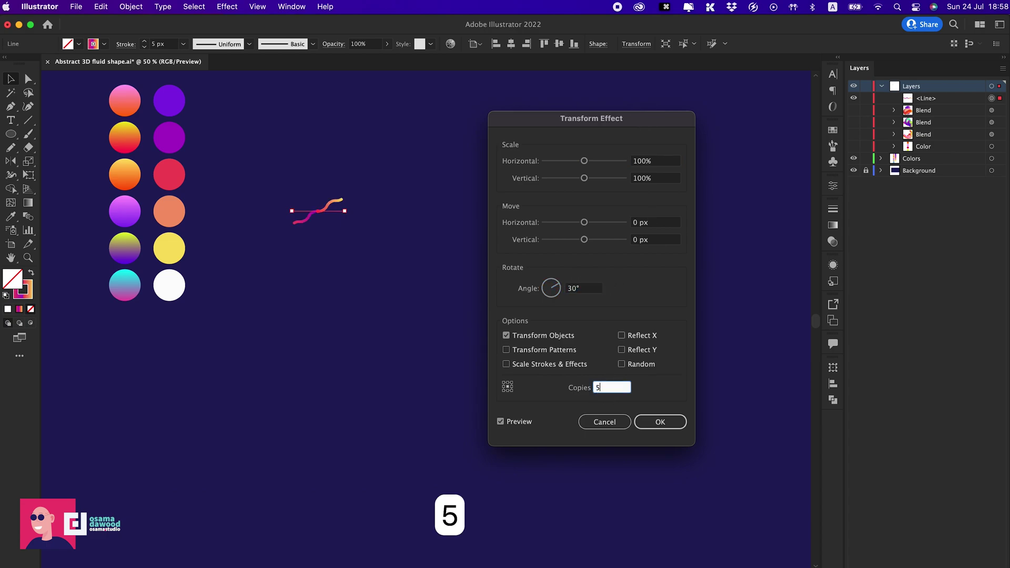
pyautogui.click(579, 289)
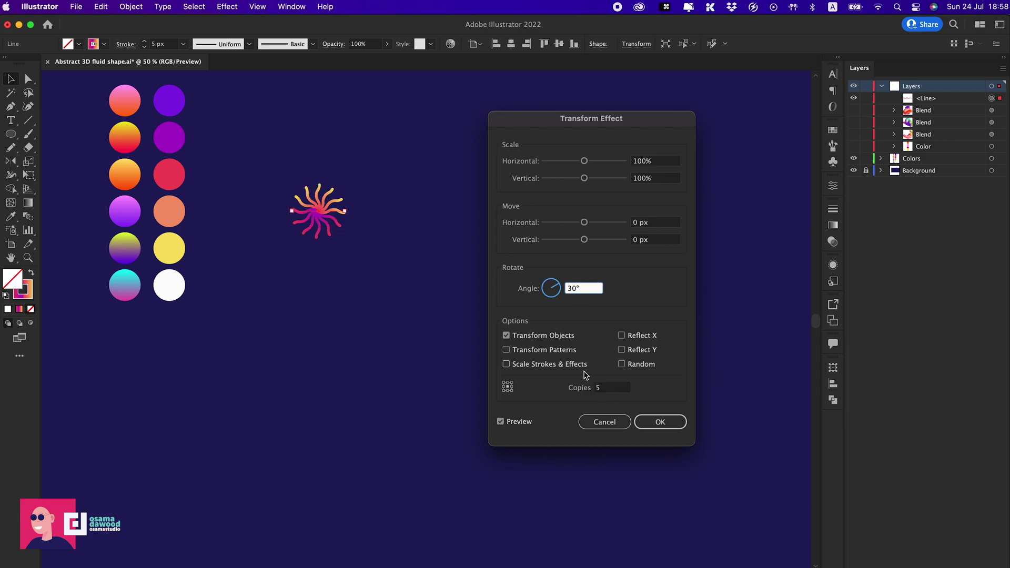
pyautogui.click(657, 422)
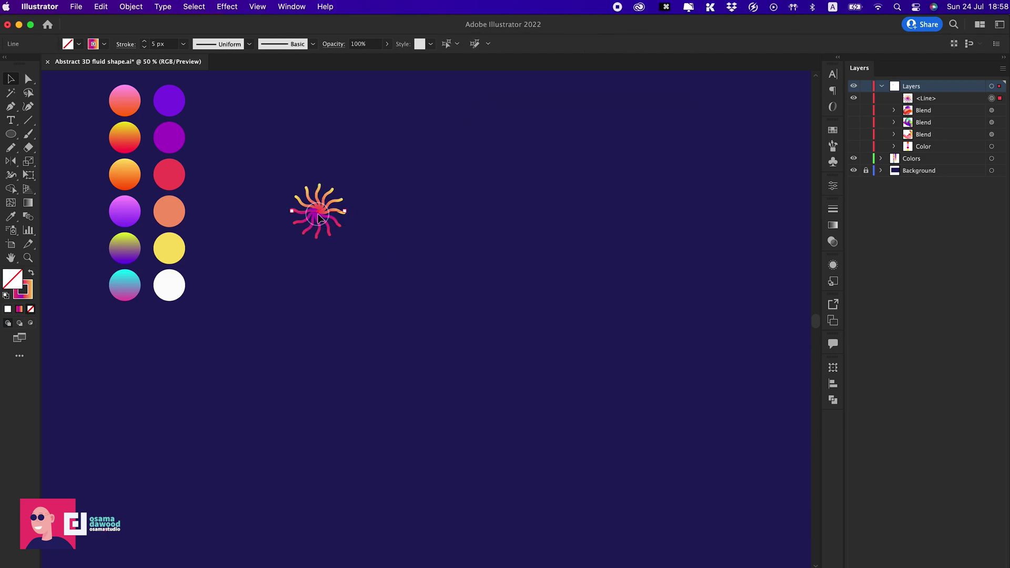
# Hide the Colors layer and place a duplicate of the wavy starburst well to the right of the original
pyautogui.click(861, 158)
pyautogui.click(853, 158)
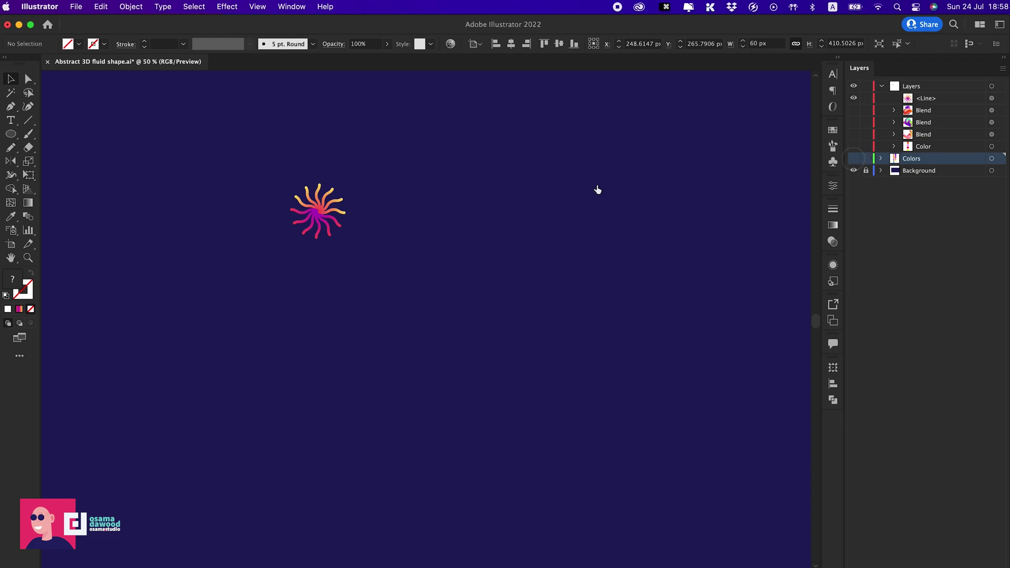
pyautogui.click(326, 210)
pyautogui.click(279, 246)
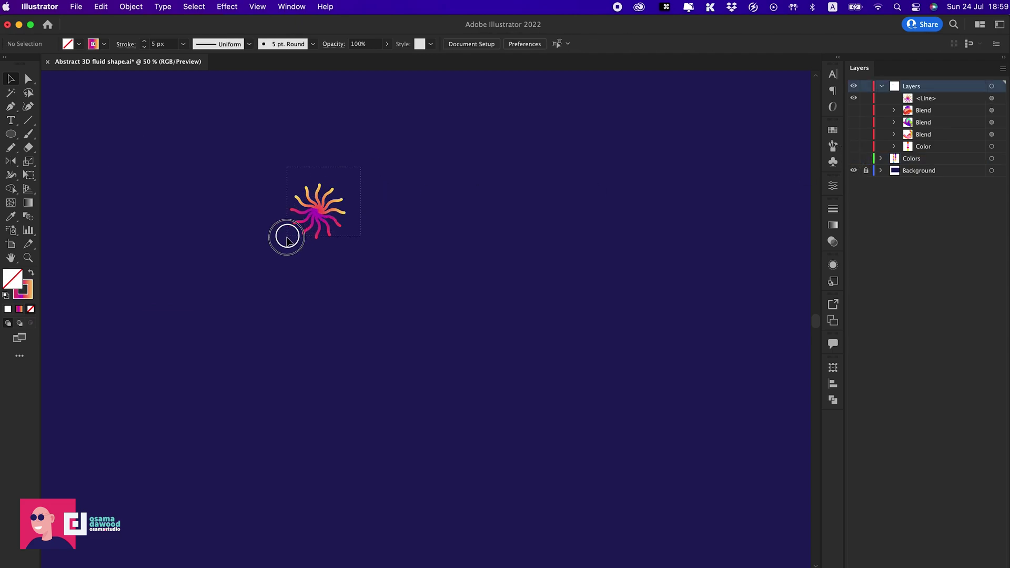
pyautogui.click(311, 230)
pyautogui.moveTo(318, 216); pyautogui.dragTo(640, 258)
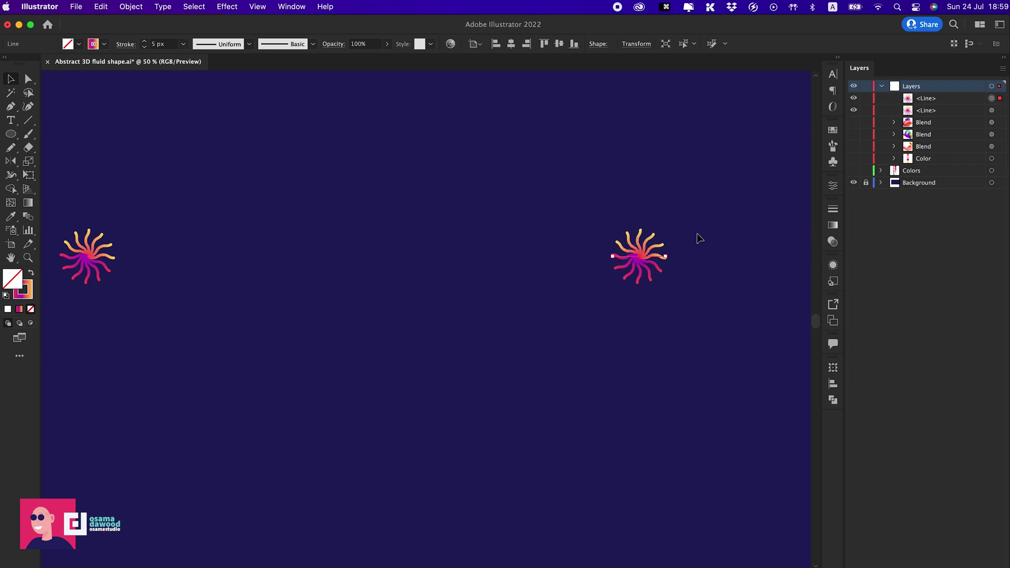
# Set the duplicate starburst line's width to 1000 px
pyautogui.click(635, 45)
pyautogui.click(613, 68)
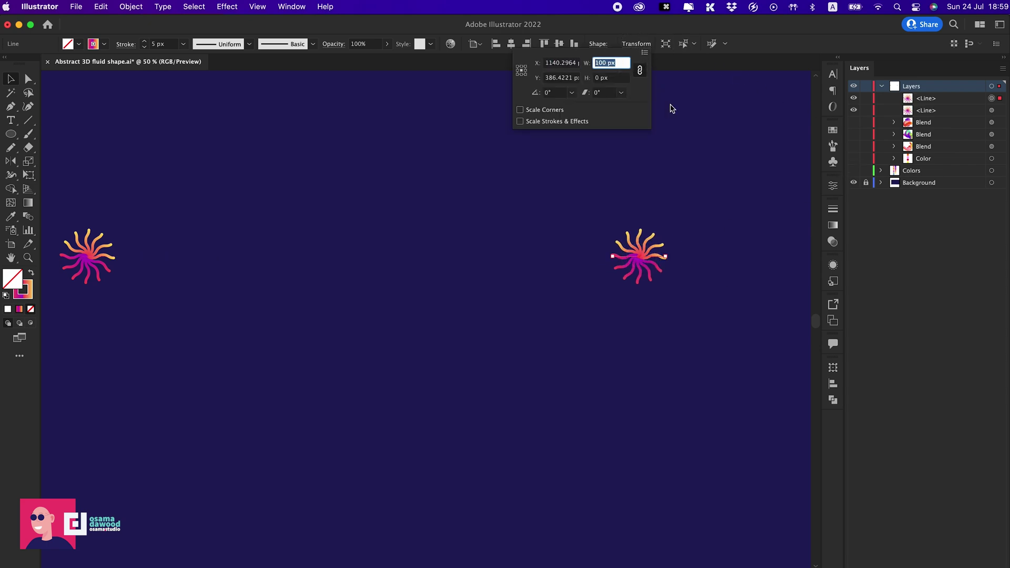
pyautogui.write('12')
pyautogui.press('super+a')
pyautogui.write('1000')
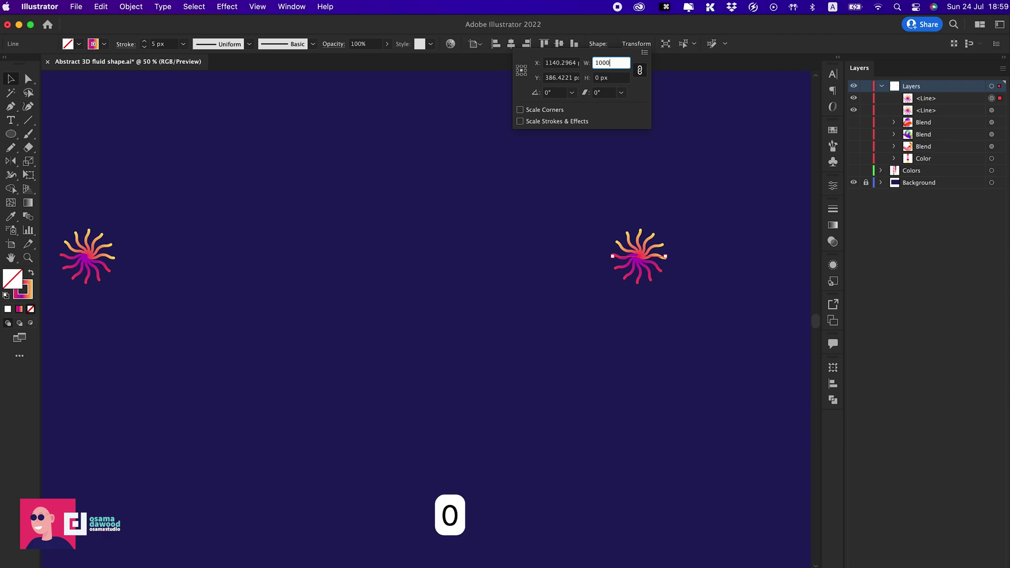
pyautogui.press('Return')
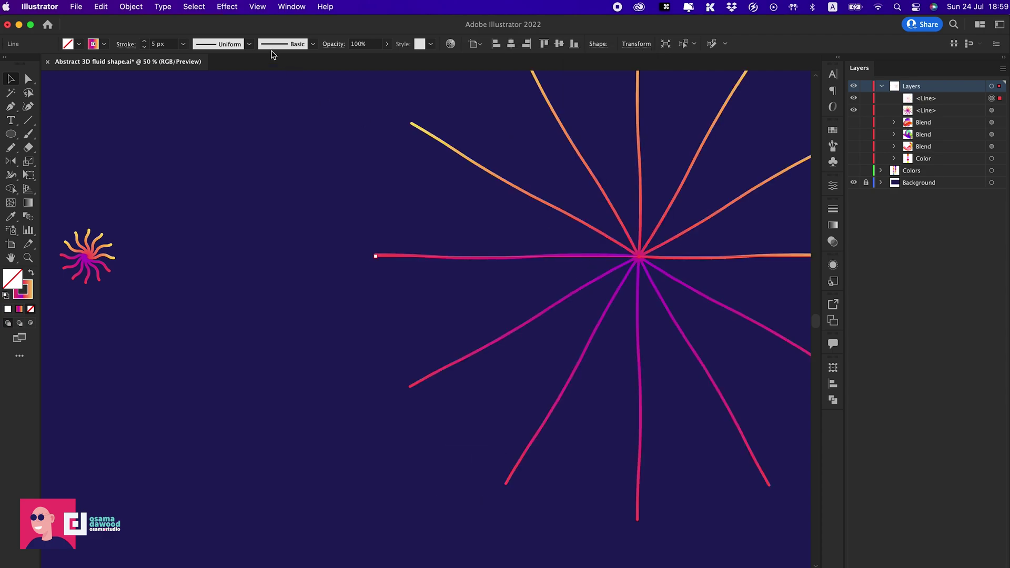
# Set the large starburst's Zig Zag effect size to 50 px
pyautogui.click(833, 267)
pyautogui.click(727, 294)
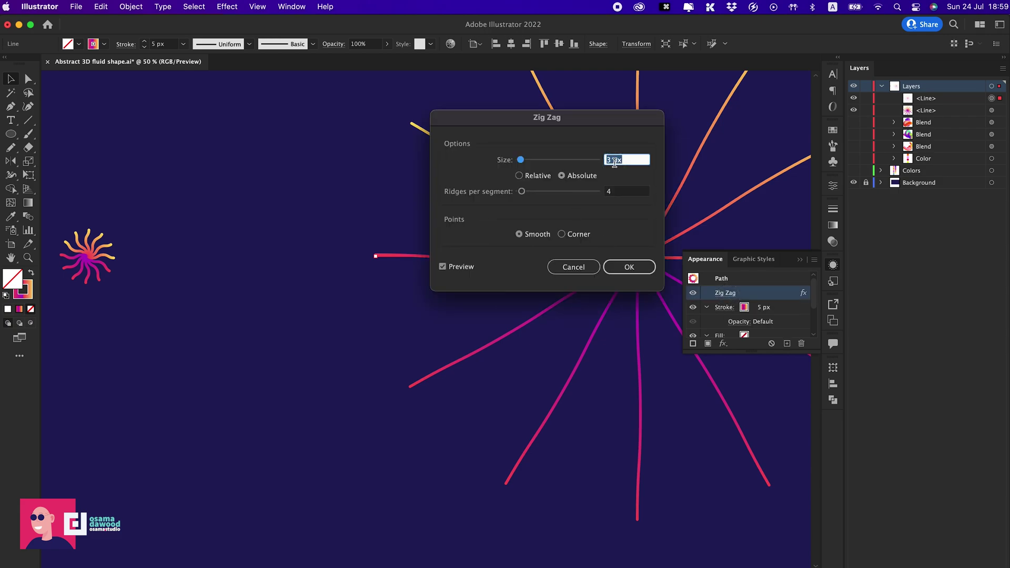
pyautogui.write('50')
pyautogui.press('Tab')
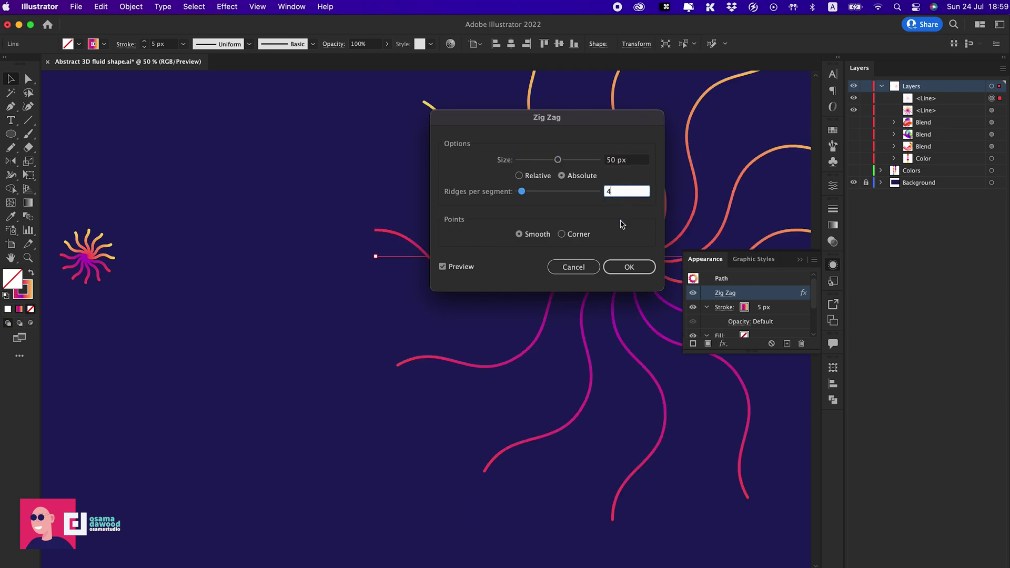
pyautogui.click(623, 270)
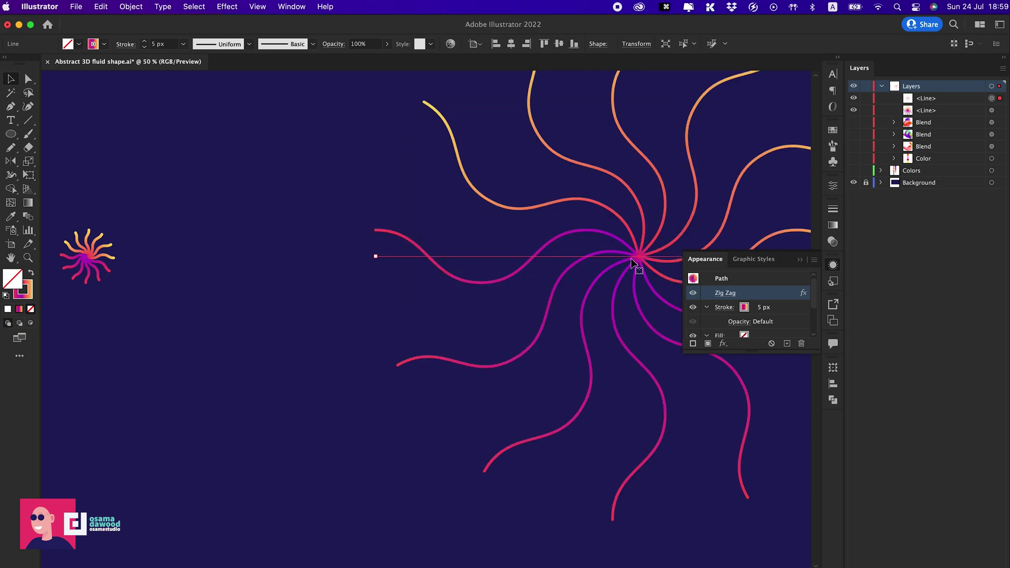
# Set the large starburst's stroke weight to 10 px
pyautogui.click(764, 308)
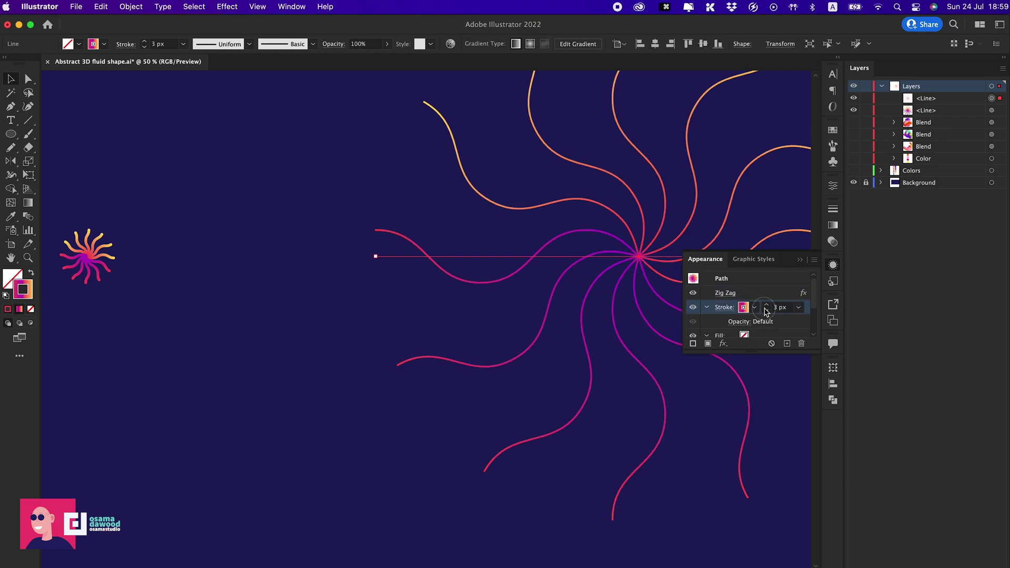
pyautogui.write('10')
pyautogui.press('Return')
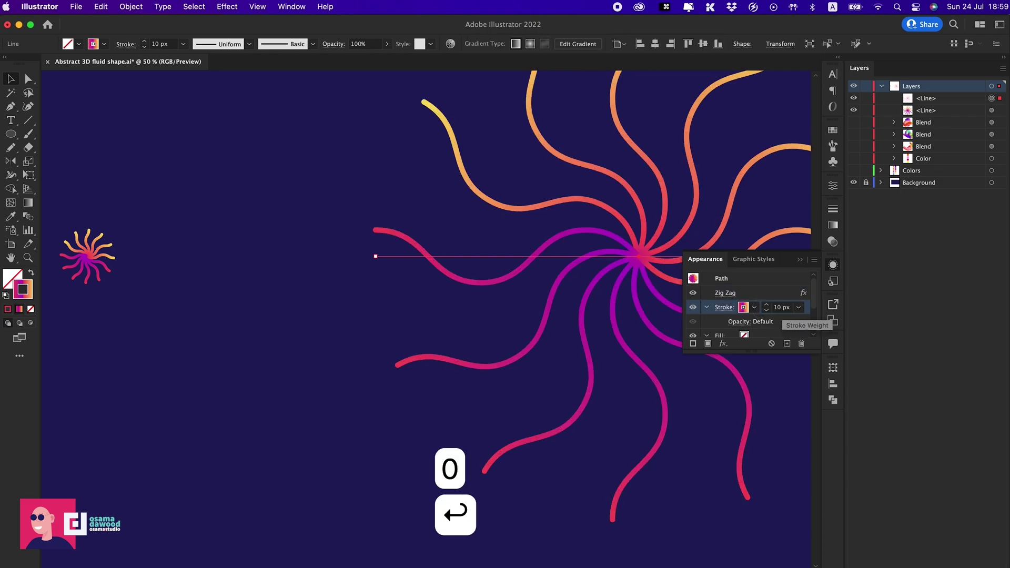
# Move the large starburst beyond the artboard's right edge and the small starburst beyond its left edge
pyautogui.click(803, 259)
pyautogui.press('super+minus')
pyautogui.press('super+minus')
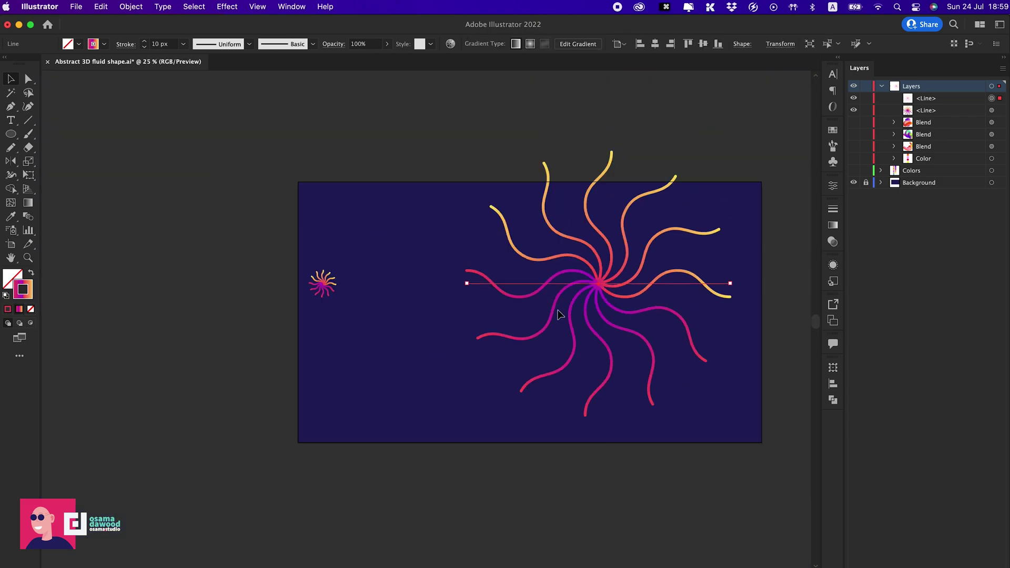
pyautogui.moveTo(530, 283); pyautogui.dragTo(786, 283)
pyautogui.hscroll(5, 723, 288)
pyautogui.hscroll(3, 723, 284)
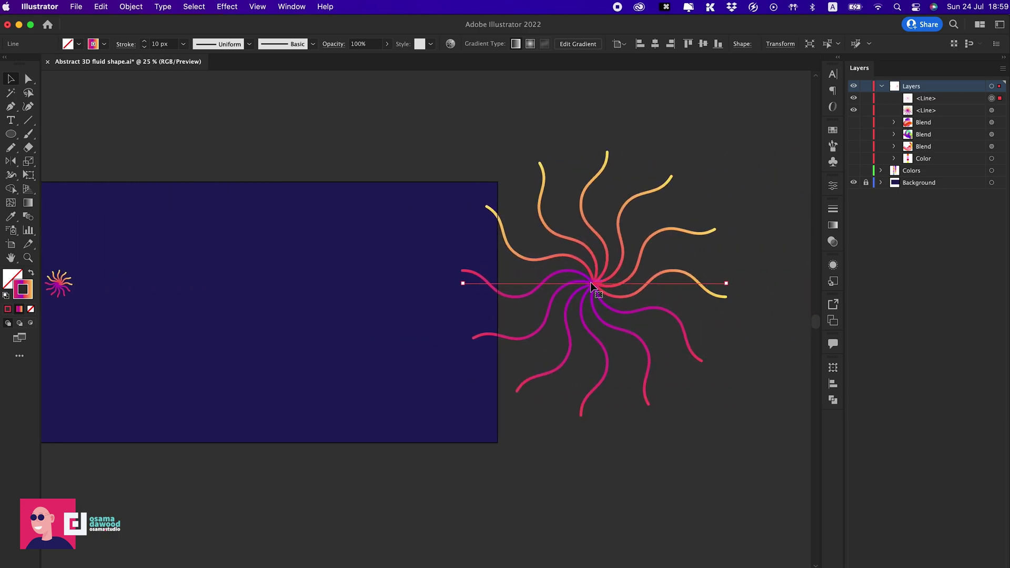
pyautogui.moveTo(590, 282); pyautogui.dragTo(636, 283)
pyautogui.press('super+minus')
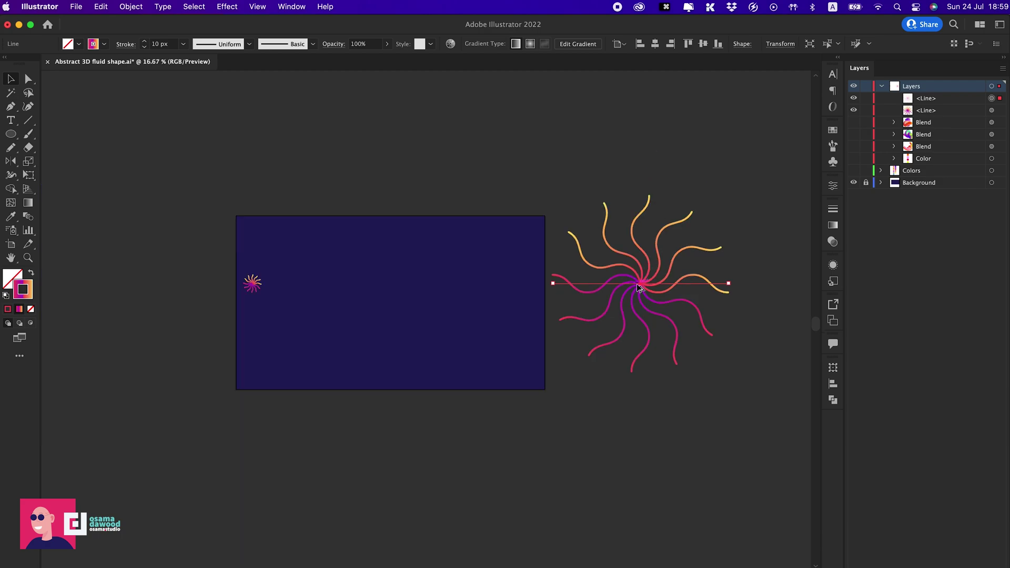
pyautogui.hscroll(-2, 637, 283)
pyautogui.moveTo(289, 286); pyautogui.dragTo(244, 286)
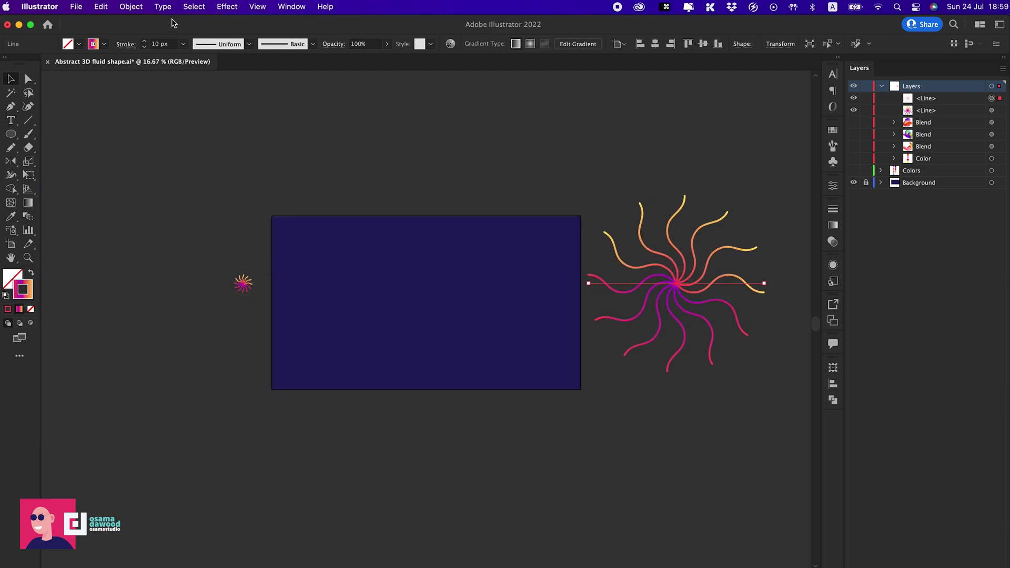
# Set the blend spacing to a Specified Distance of 2 px
pyautogui.click(131, 7)
pyautogui.moveTo(210, 346)
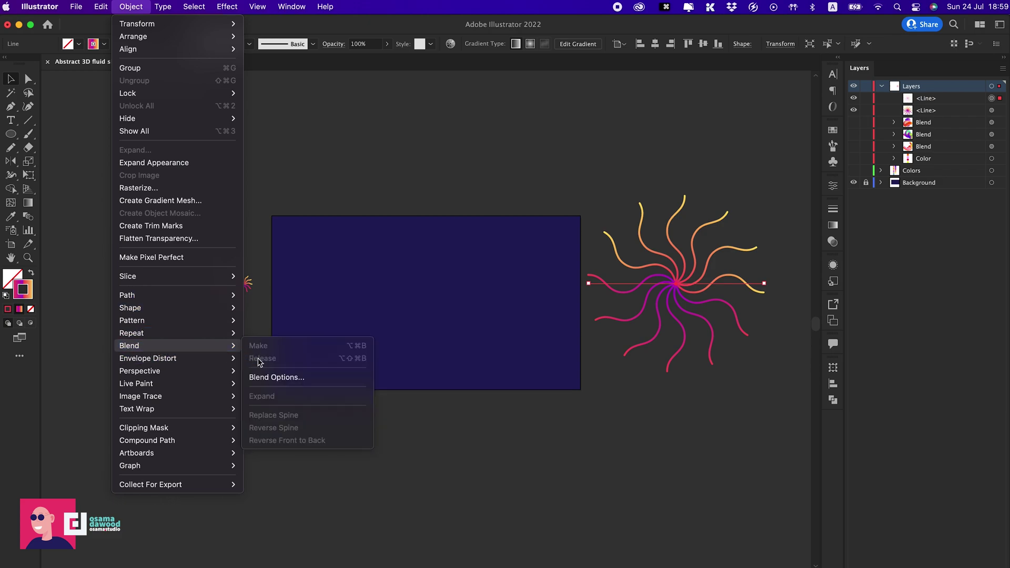
pyautogui.click(276, 378)
pyautogui.click(634, 122)
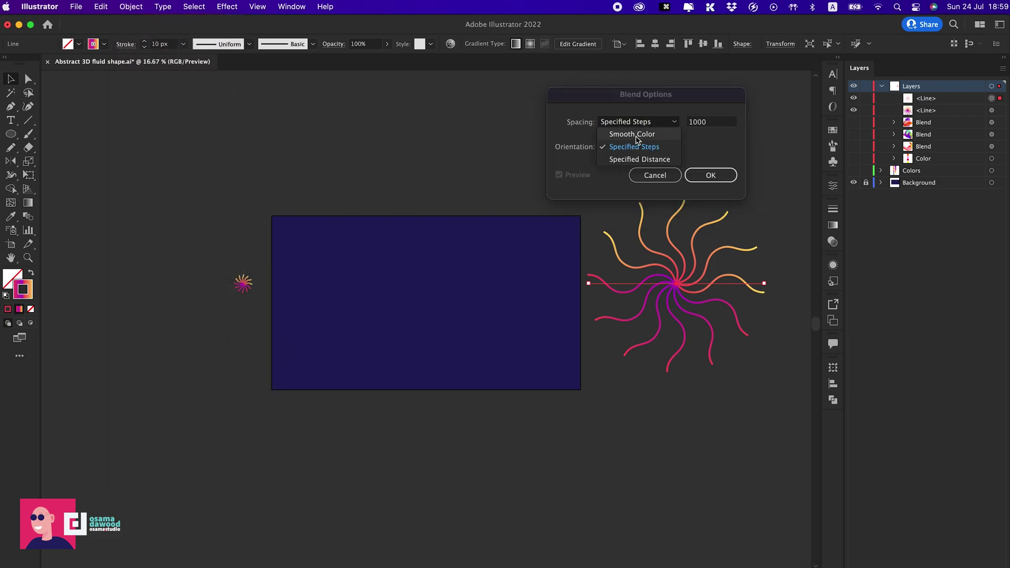
pyautogui.click(646, 163)
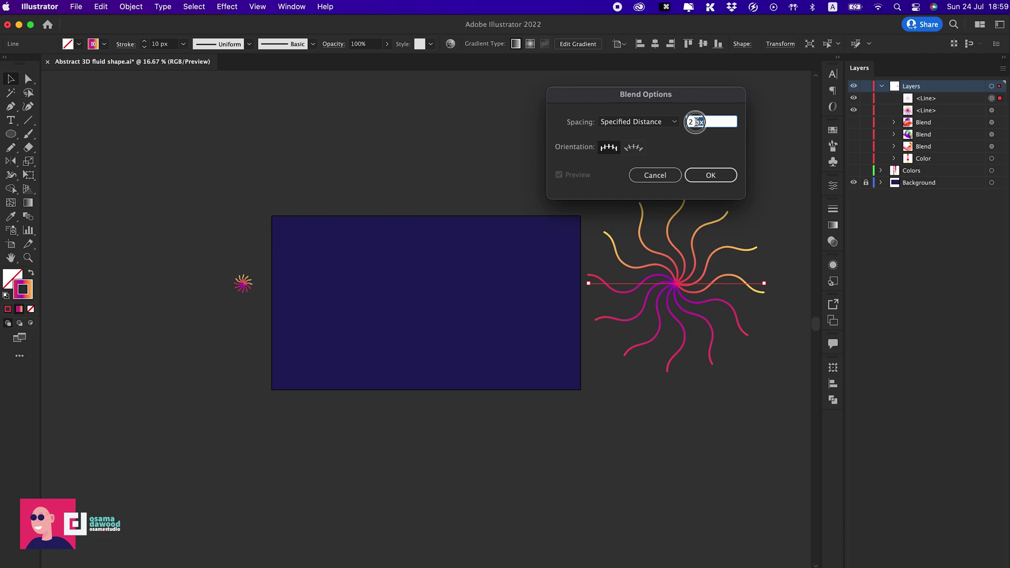
pyautogui.write('2')
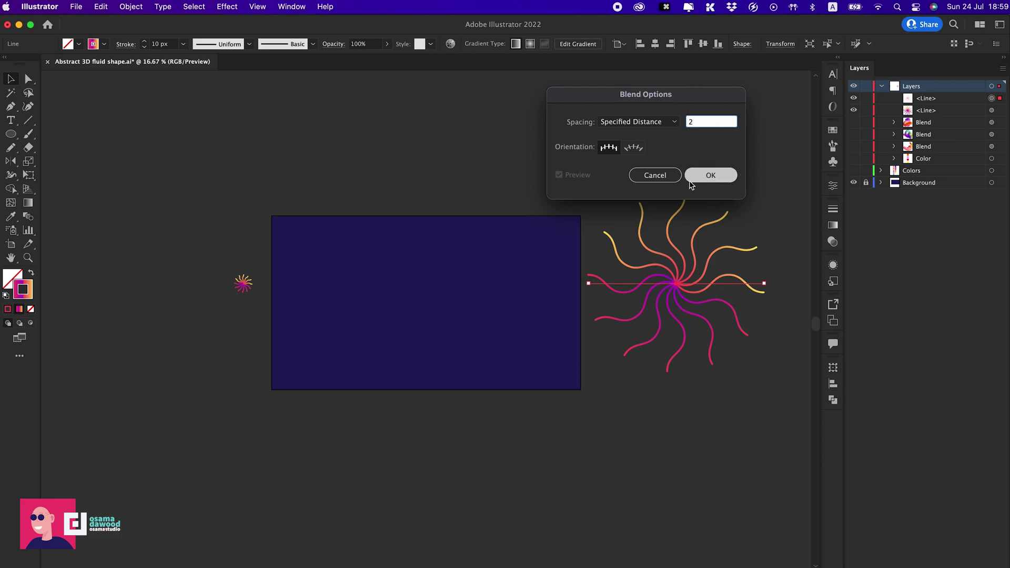
pyautogui.click(709, 174)
# Make a blend between the small and large wavy starbursts
pyautogui.click(319, 147)
pyautogui.moveTo(180, 282); pyautogui.dragTo(744, 379)
pyautogui.click(140, 7)
pyautogui.moveTo(148, 347)
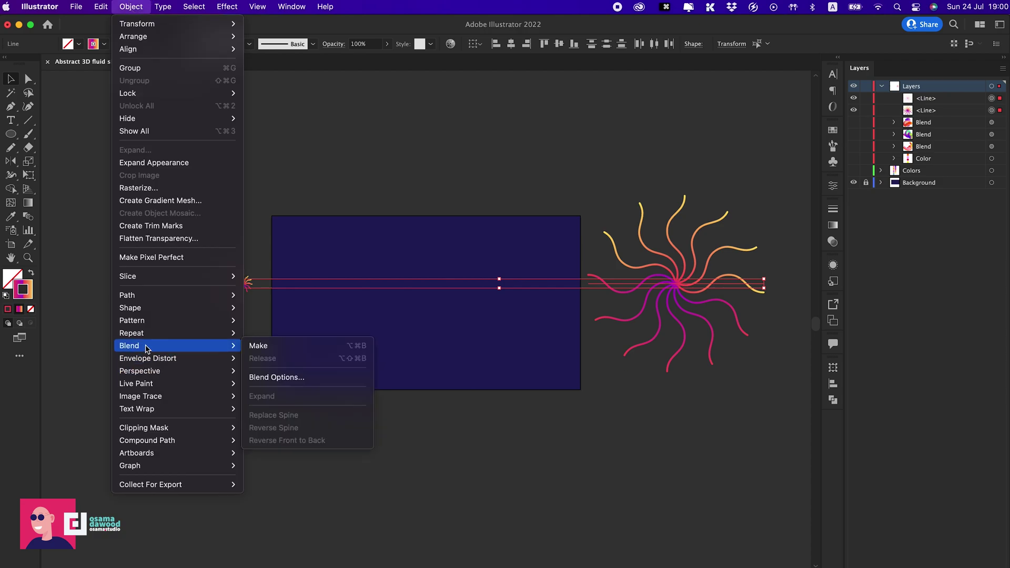
pyautogui.click(276, 351)
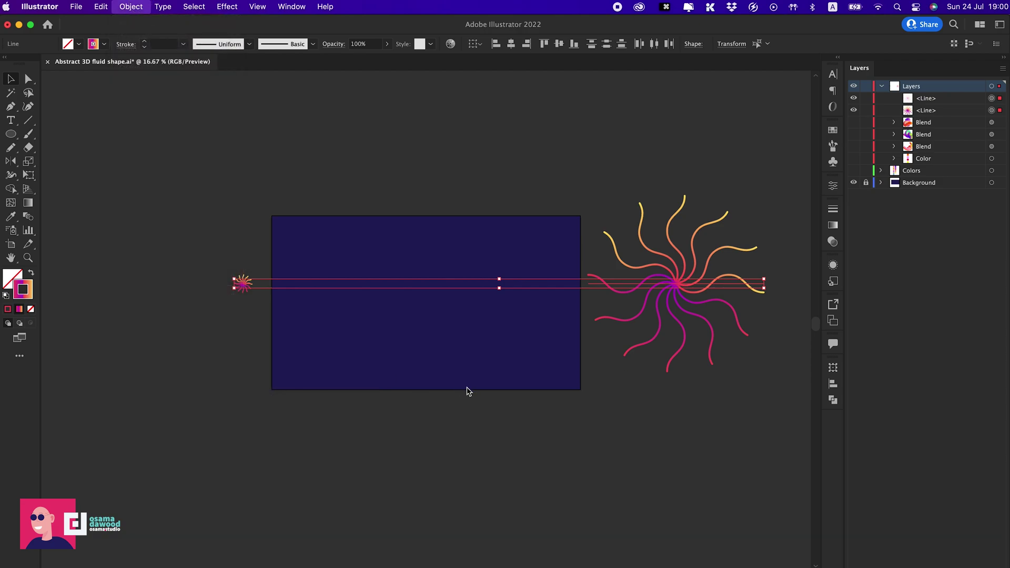
pyautogui.click(609, 409)
pyautogui.click(615, 319)
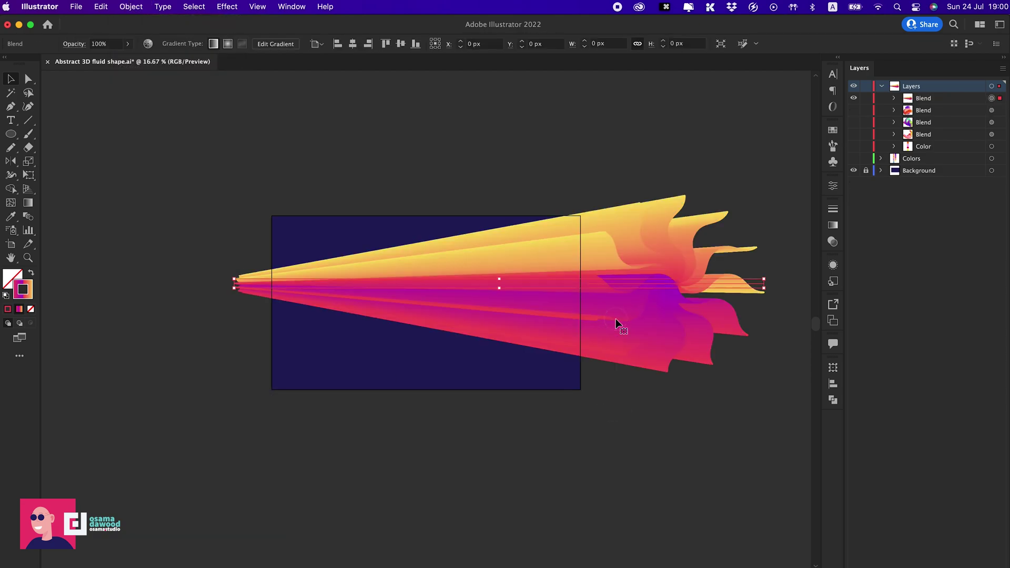
# Hide the new blend and draw an open wavy path with the Curvature tool, crossing the artboard and extending past both sides
pyautogui.click(854, 99)
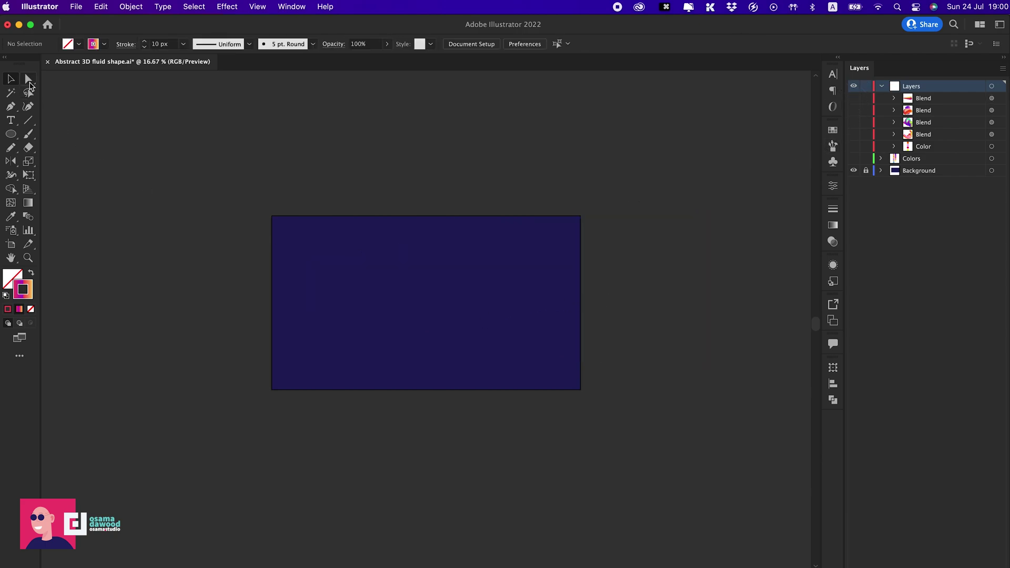
pyautogui.click(30, 110)
pyautogui.click(105, 338)
pyautogui.click(150, 314)
pyautogui.click(249, 276)
pyautogui.click(378, 305)
pyautogui.click(446, 360)
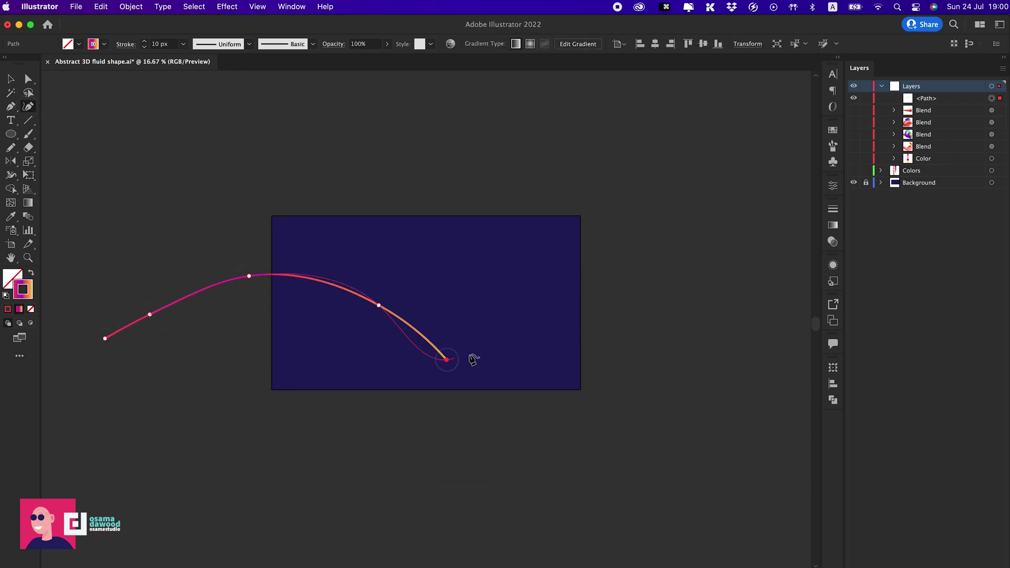
pyautogui.click(484, 333)
pyautogui.click(622, 273)
pyautogui.click(764, 372)
pyautogui.press('v')
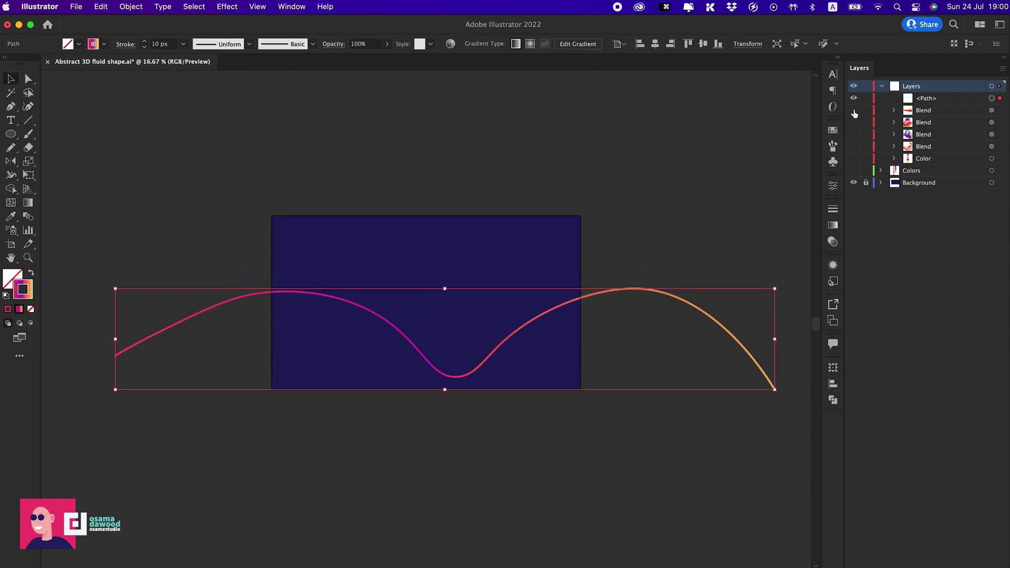
# Show the hidden starburst blend and replace its spine with the wavy path
pyautogui.click(854, 111)
pyautogui.click(456, 359)
pyautogui.click(444, 375)
pyautogui.click(142, 7)
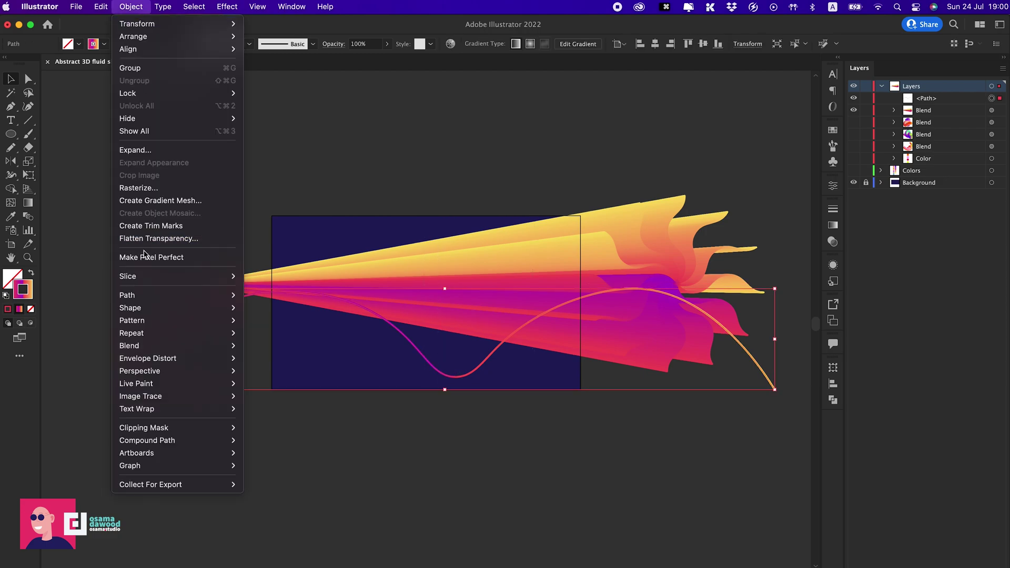
pyautogui.click(642, 165)
pyautogui.moveTo(642, 165); pyautogui.dragTo(435, 481)
pyautogui.click(137, 7)
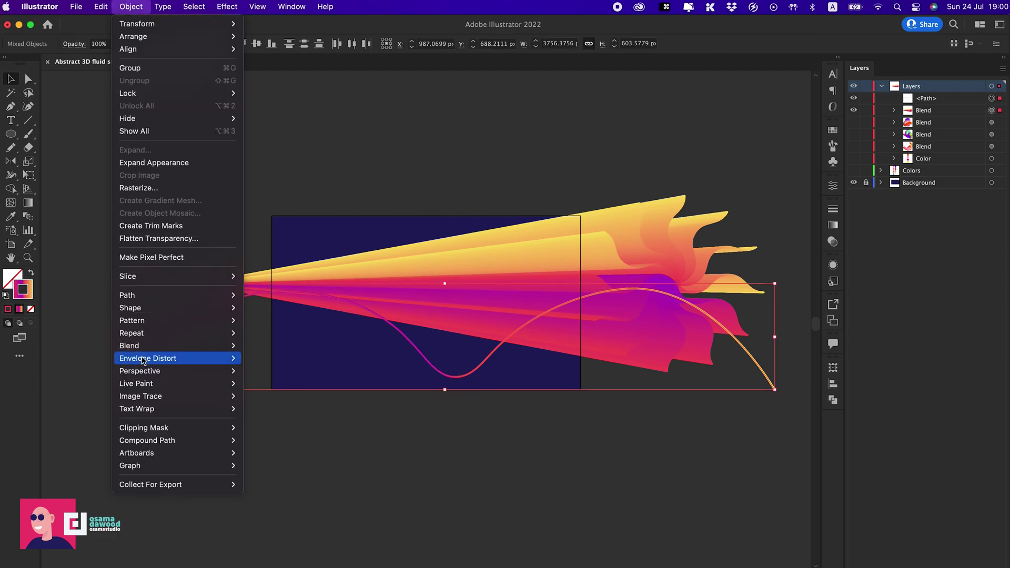
pyautogui.click(300, 417)
# Shrink and rotate the wavy blend slightly, bringing its narrow end closer to the artboard
pyautogui.press('shift+super+a')
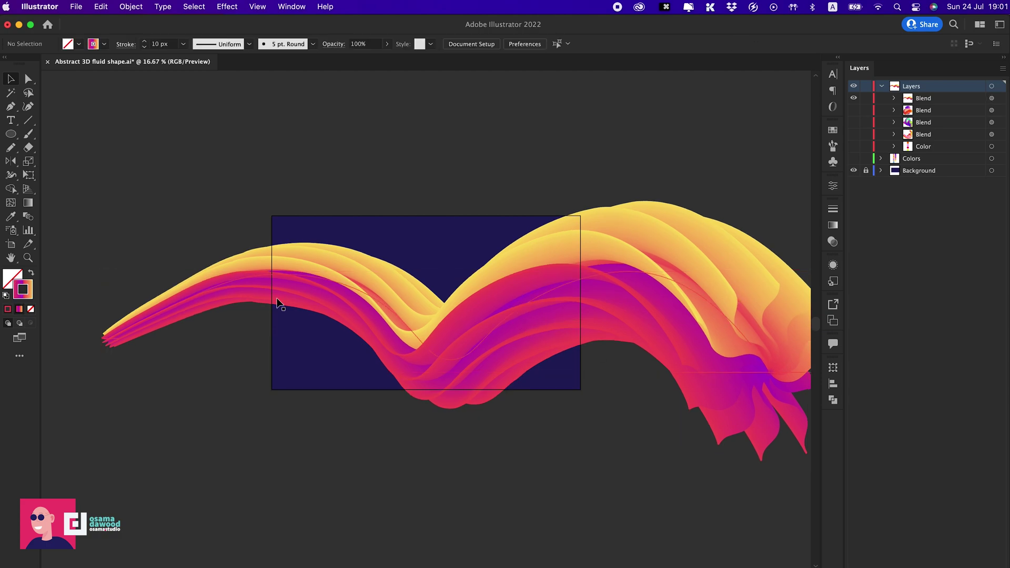
pyautogui.click(277, 299)
pyautogui.moveTo(102, 372); pyautogui.dragTo(157, 360)
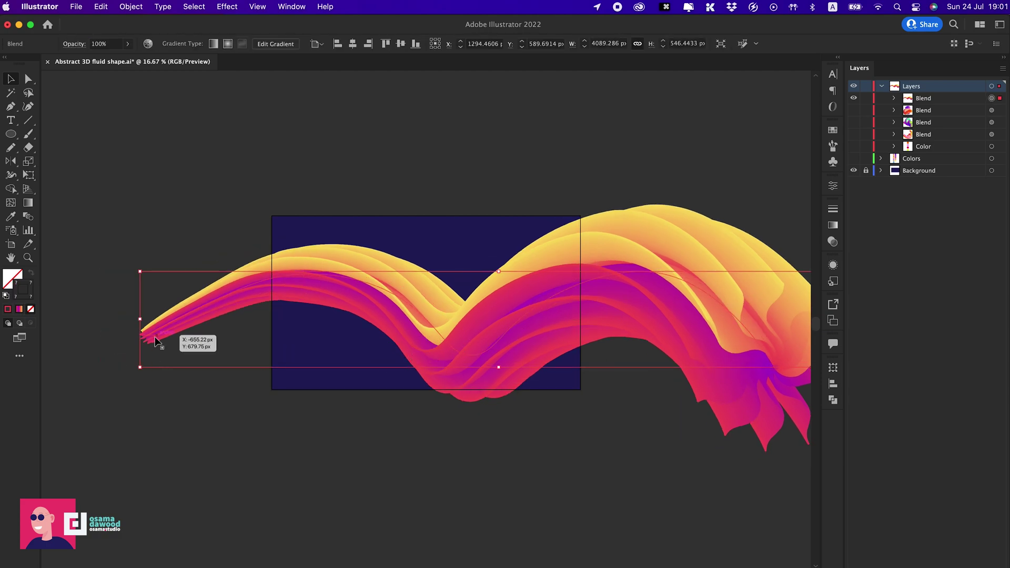
# Isolate the wavy blend, arrange its small starburst in front of the large one, and exit isolation mode
pyautogui.doubleClick(154, 334)
pyautogui.rightClick(156, 339)
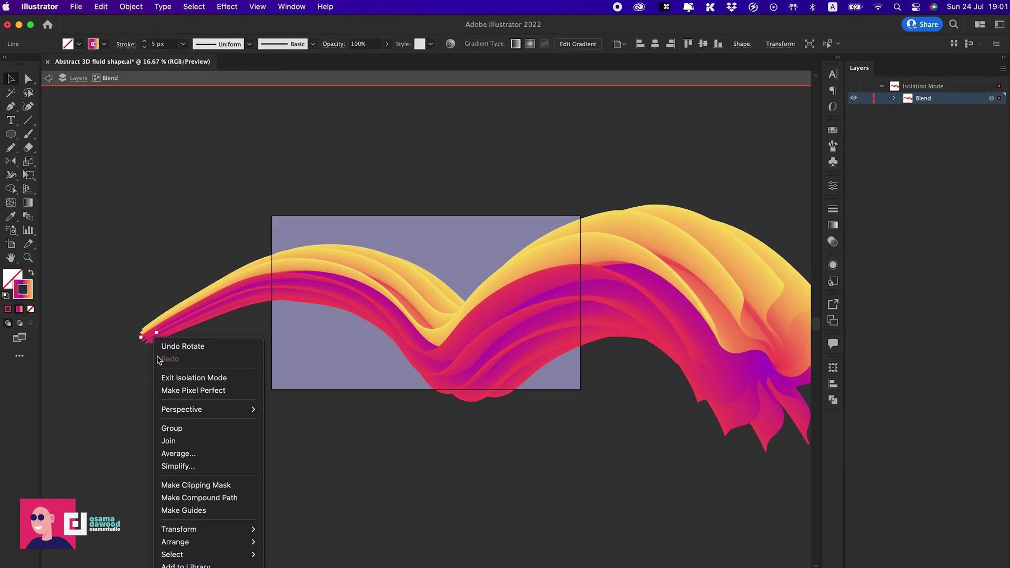
pyautogui.moveTo(176, 542)
pyautogui.click(290, 542)
pyautogui.scroll(-3, 264, 481)
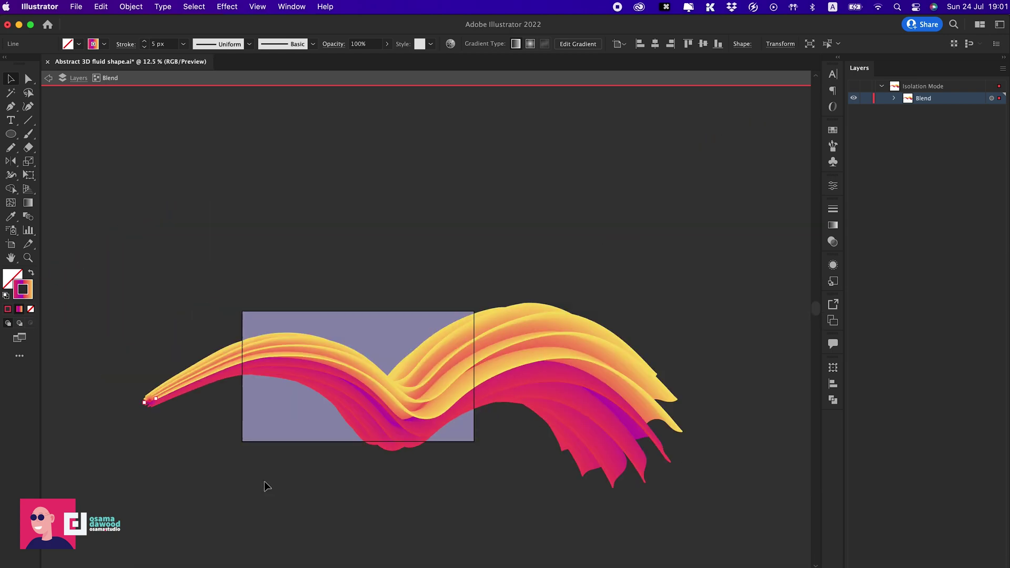
pyautogui.scroll(2, 264, 482)
pyautogui.scroll(-1, 264, 481)
pyautogui.rightClick(112, 372)
pyautogui.click(281, 465)
pyautogui.scroll(-3, 281, 466)
pyautogui.rightClick(124, 283)
pyautogui.moveTo(207, 489)
pyautogui.click(306, 511)
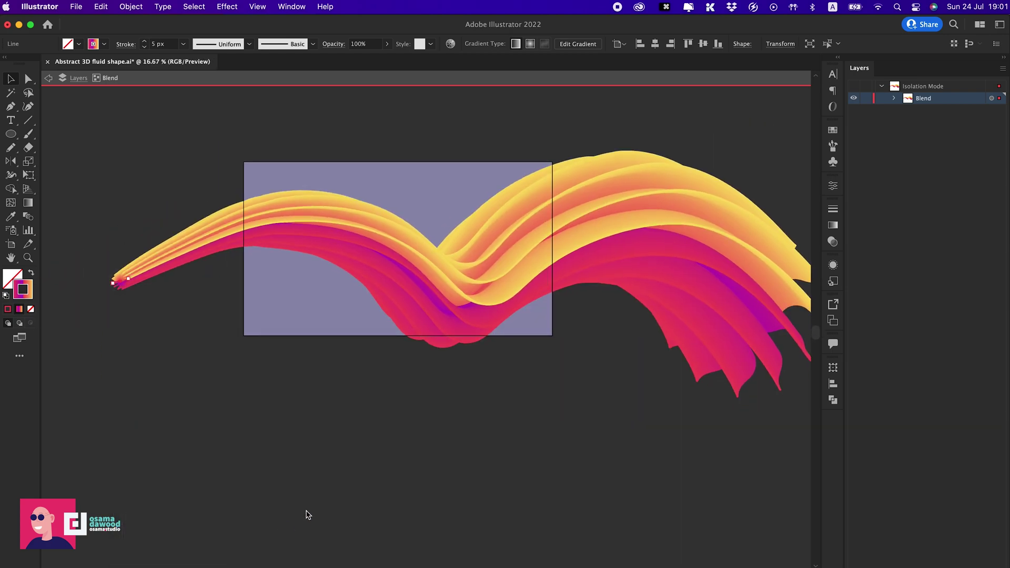
pyautogui.doubleClick(356, 139)
# Turn on Trim View, fit the artboard in the window and deselect the artwork
pyautogui.click(131, 6)
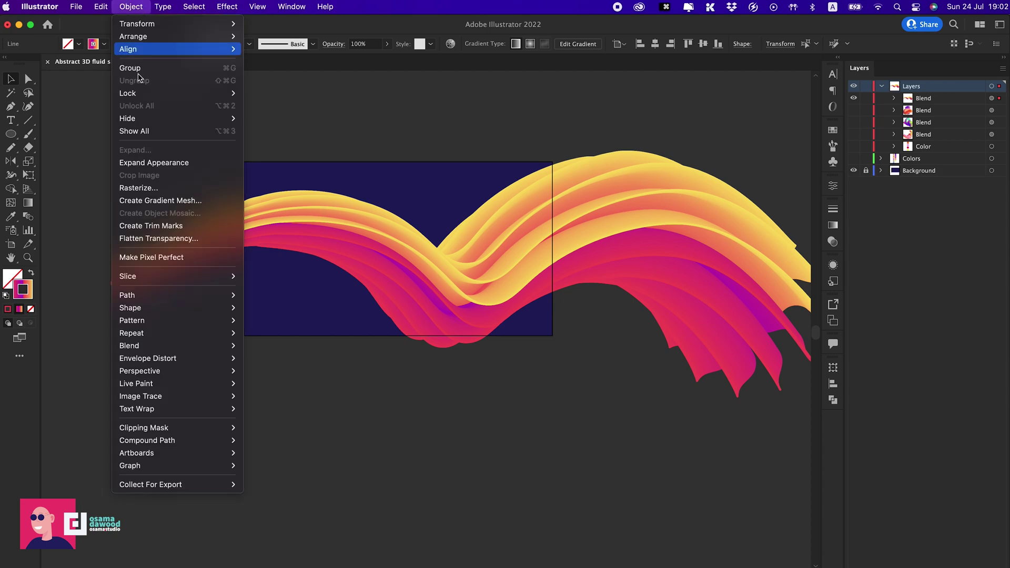
pyautogui.moveTo(258, 6)
pyautogui.click(277, 86)
pyautogui.press('super+0')
pyautogui.click(375, 88)
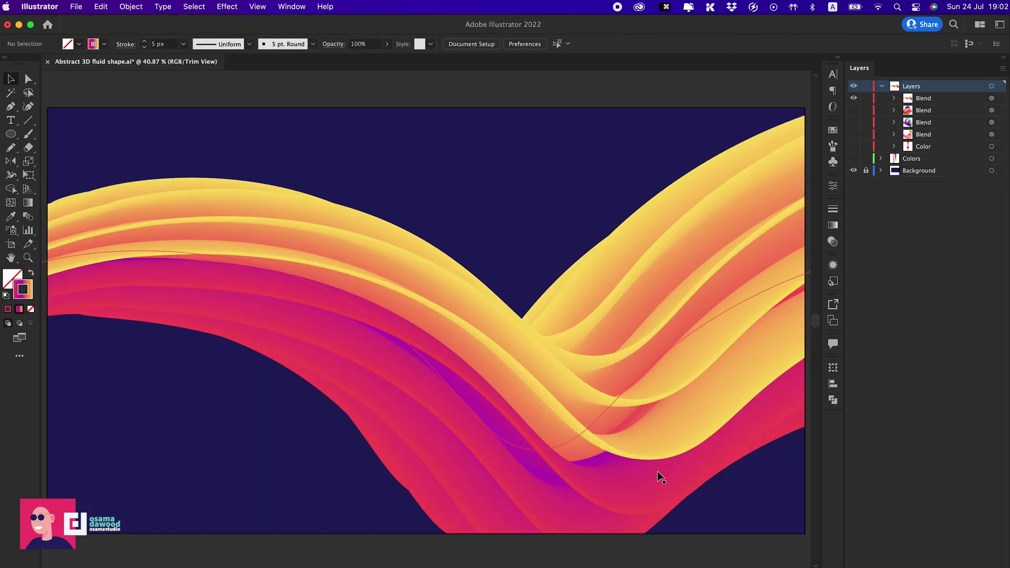